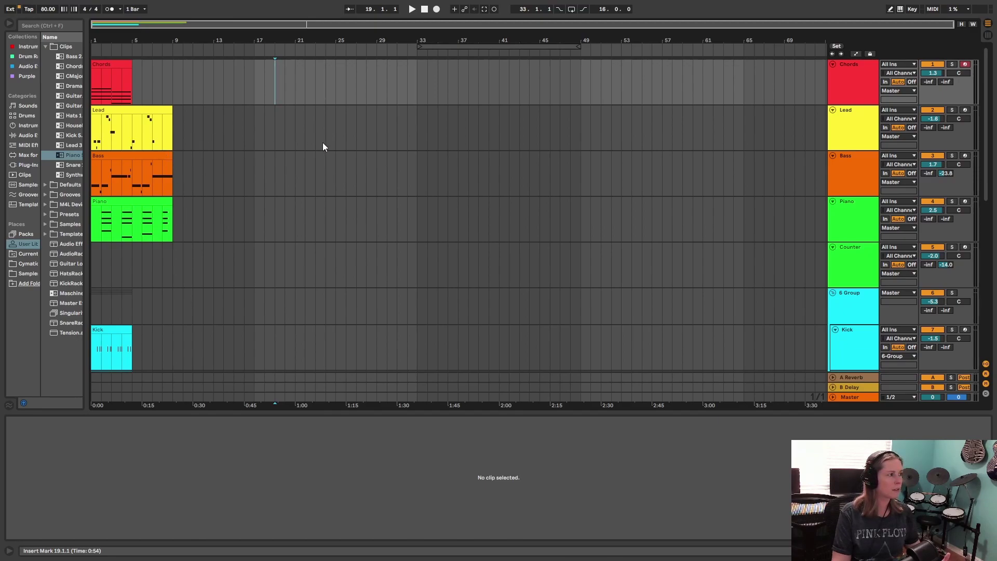
Duplicate the Chords clip seven times so the chords run continuously from bar 1 to bar 33.
click(424, 9)
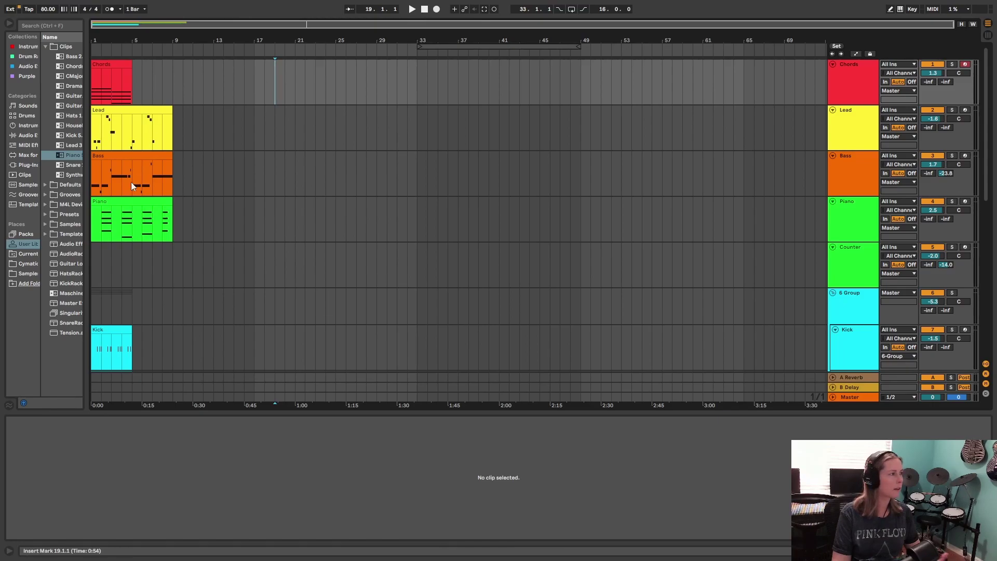
click(126, 66)
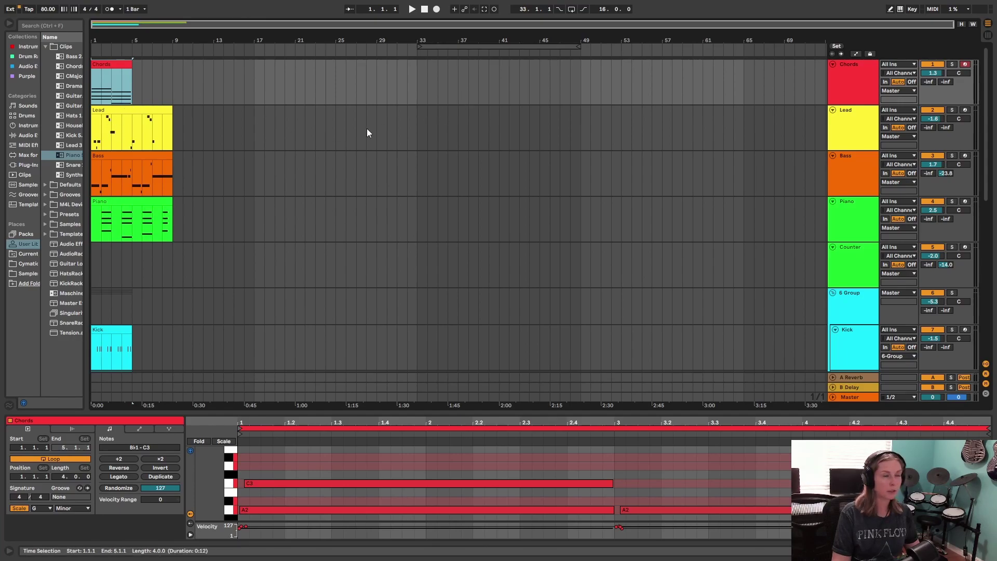
key(ctrl+d)
key(ctrl+d)
key(ctrl+d)
key(ctrl+d)
key(ctrl+d)
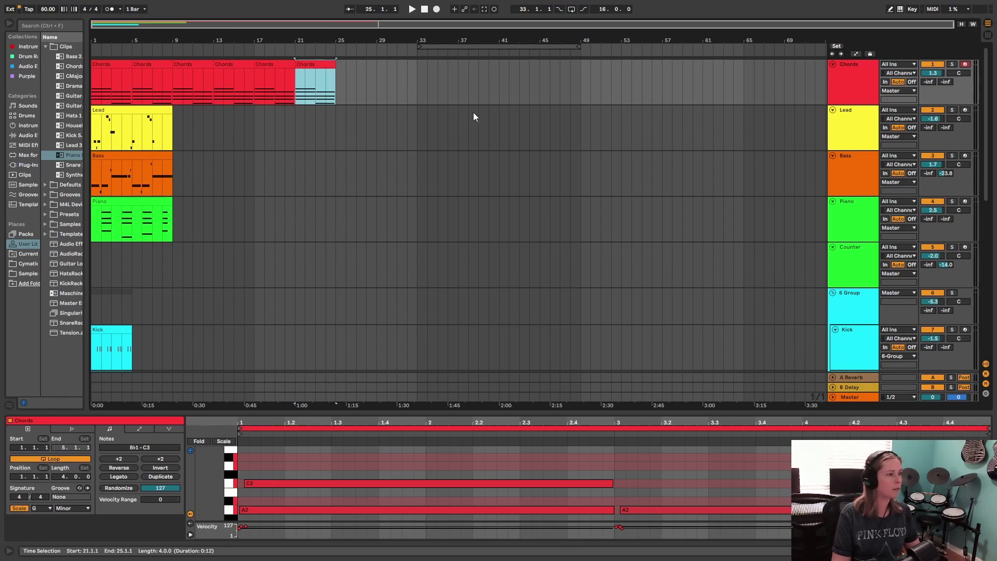
key(ctrl+d)
key(ctrl+d)
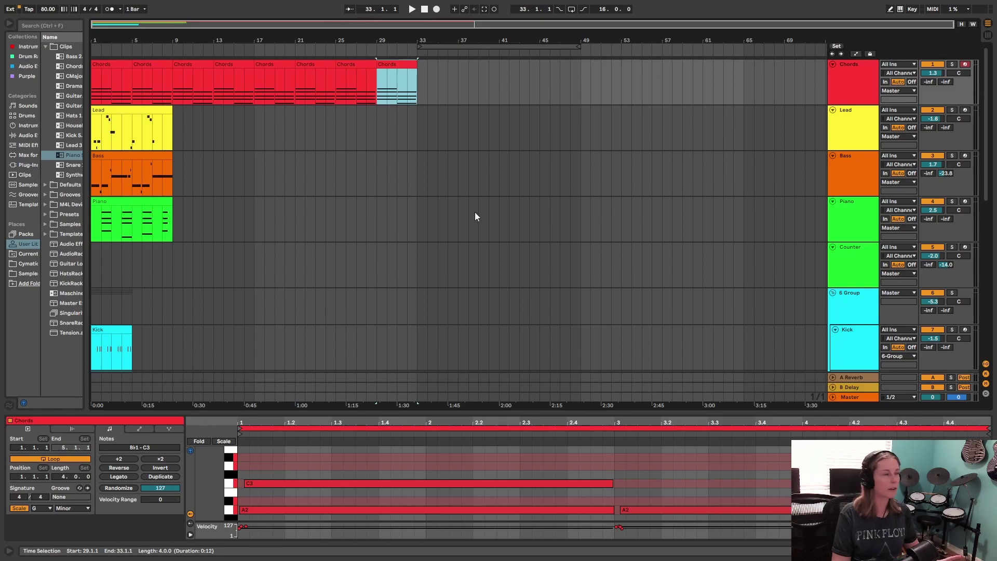
Move the Lead clip to bar 17, the Bass clip to bar 9 and the Piano clip to bar 17.
drag(123, 110, 288, 140)
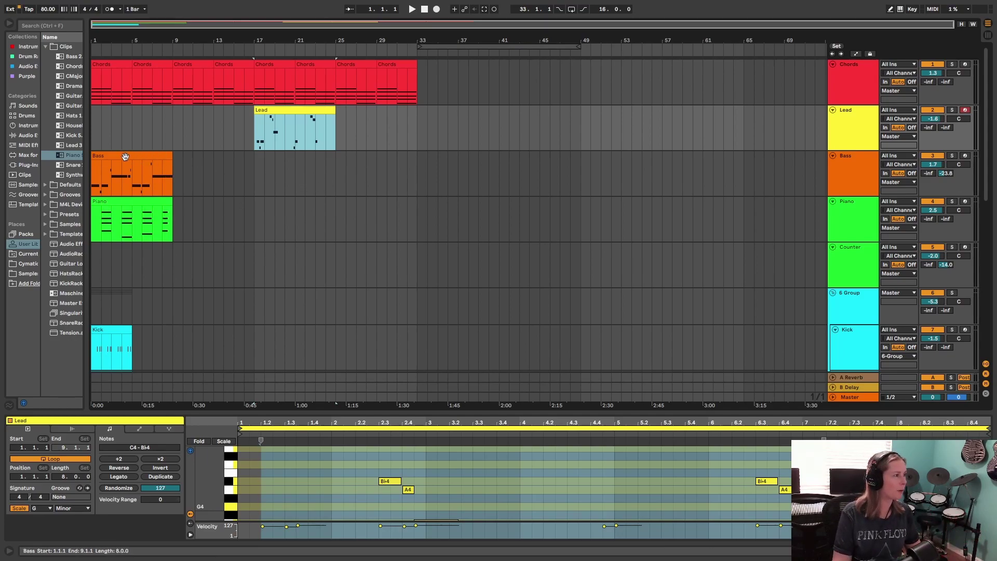
drag(140, 163, 211, 173)
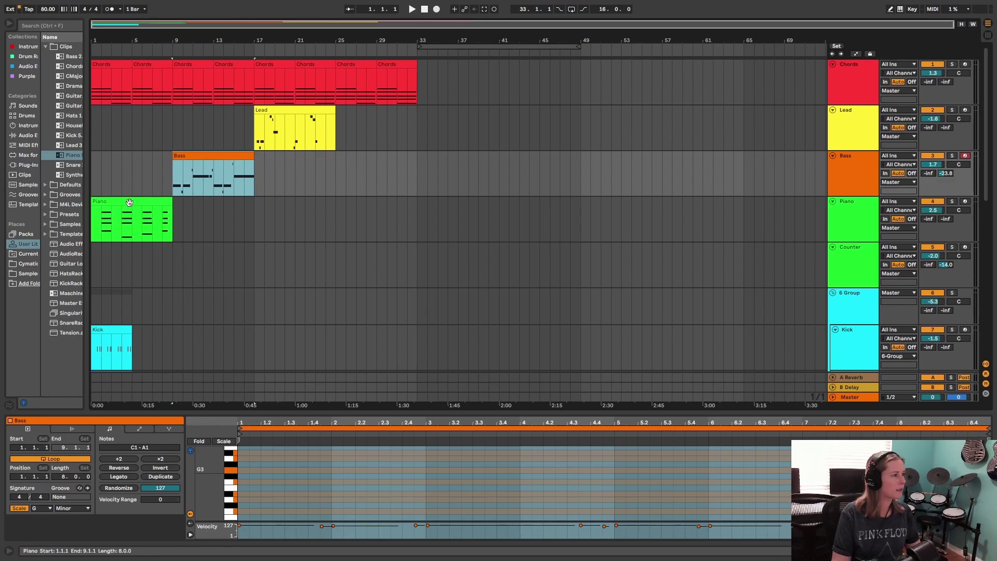
drag(119, 202, 284, 207)
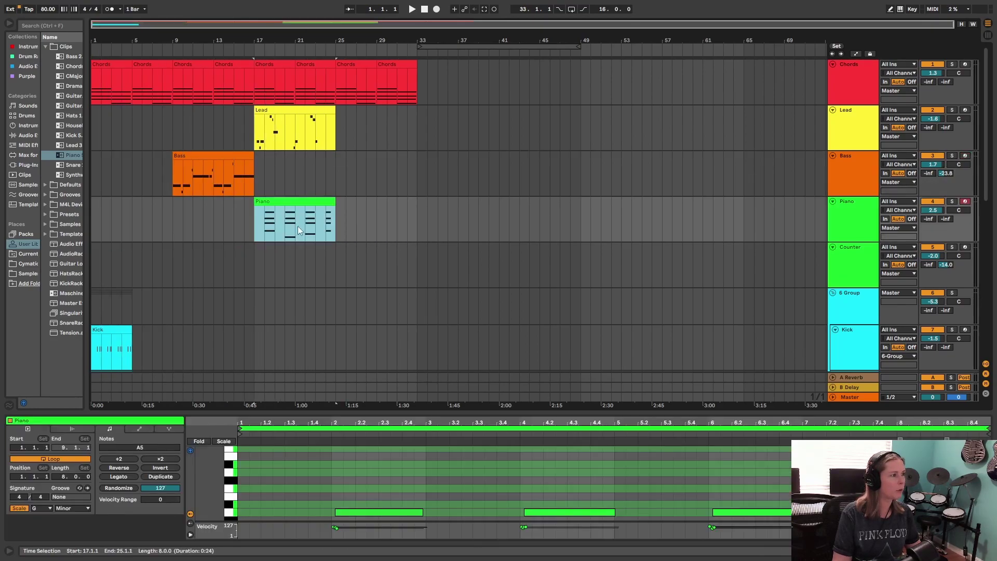
Check the drum tracks and play the opening bars of the arrangement, then stop playback.
scroll(414, 198, down, 1)
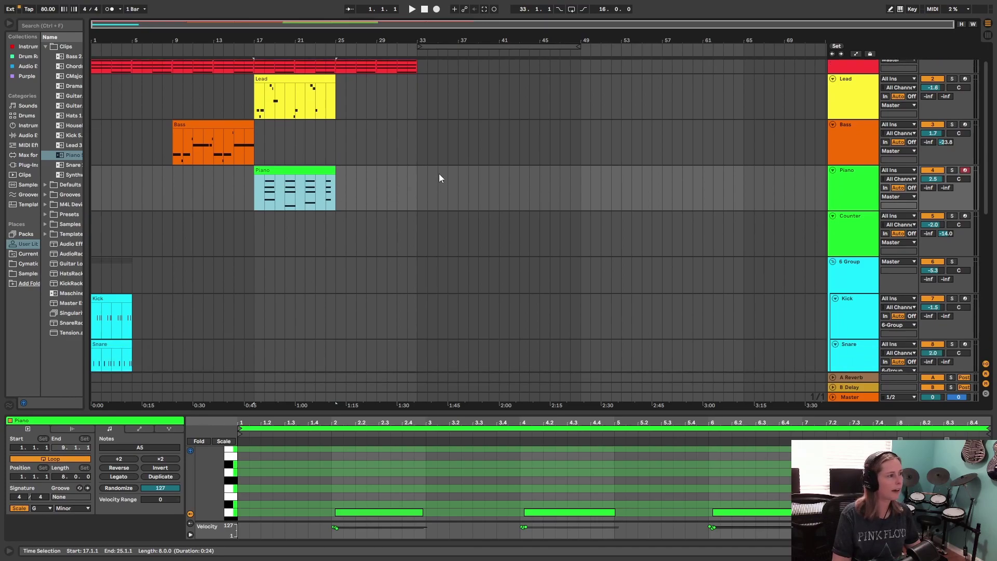
scroll(360, 177, down, 4)
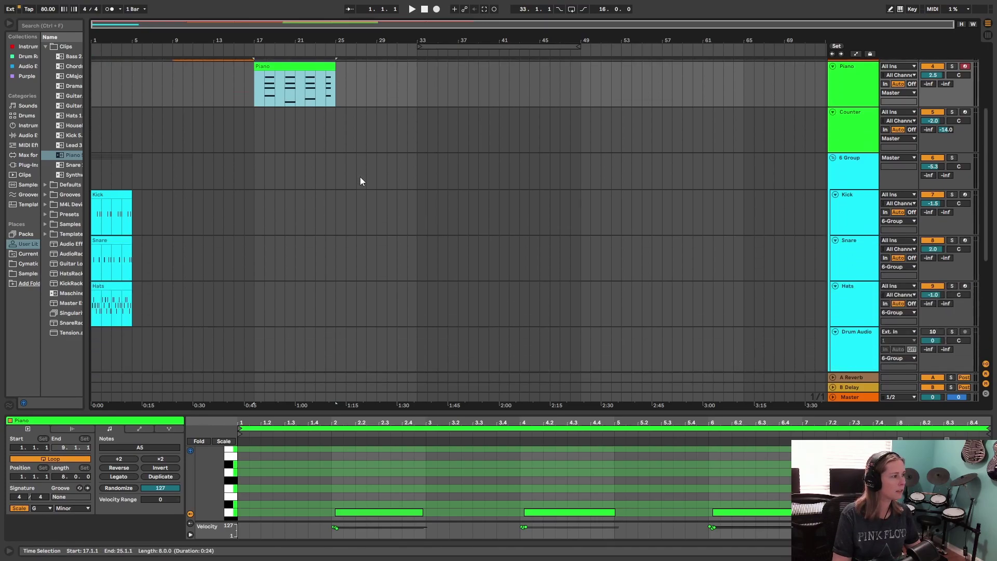
scroll(257, 199, down, 1)
scroll(263, 243, up, 1)
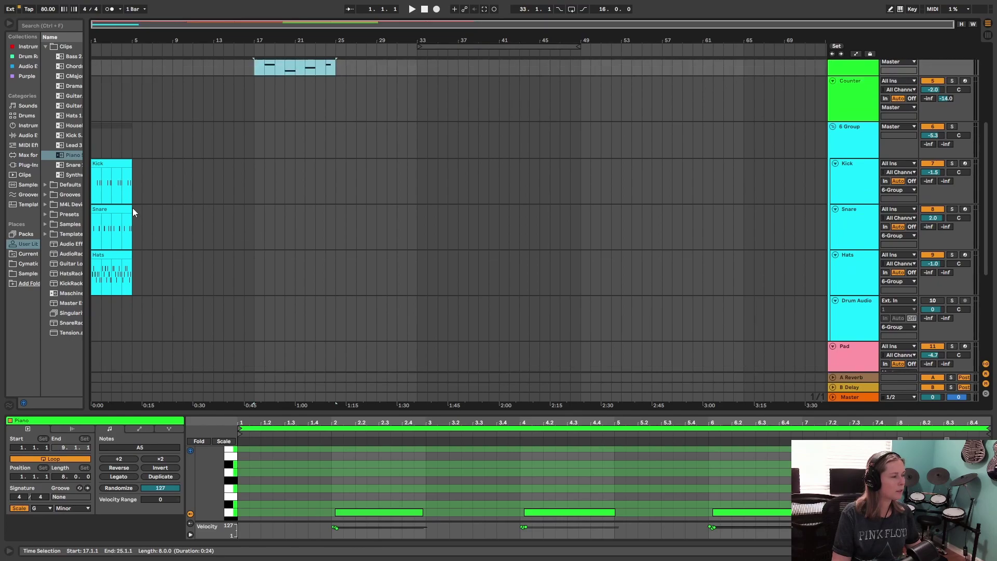
scroll(246, 210, up, 5)
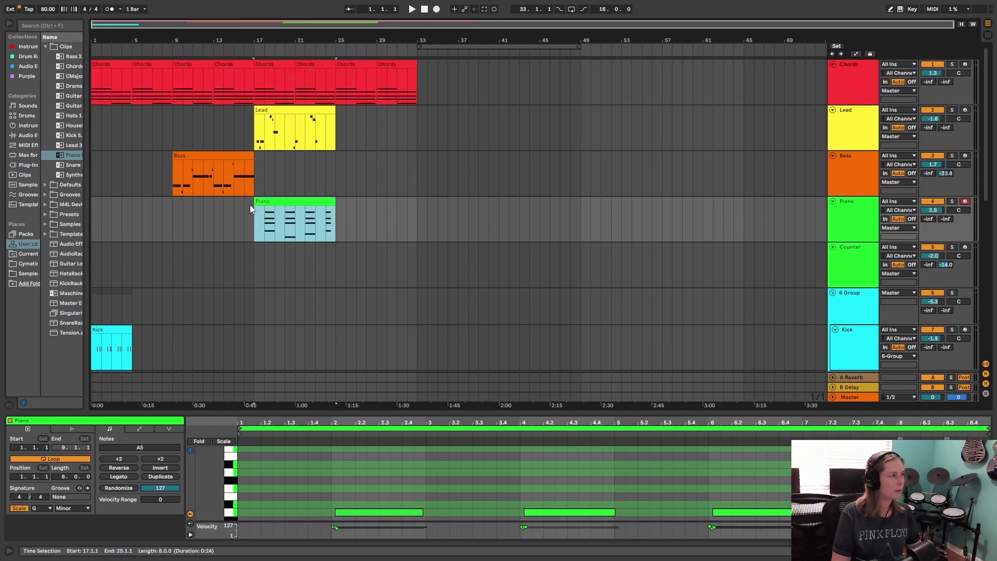
click(411, 11)
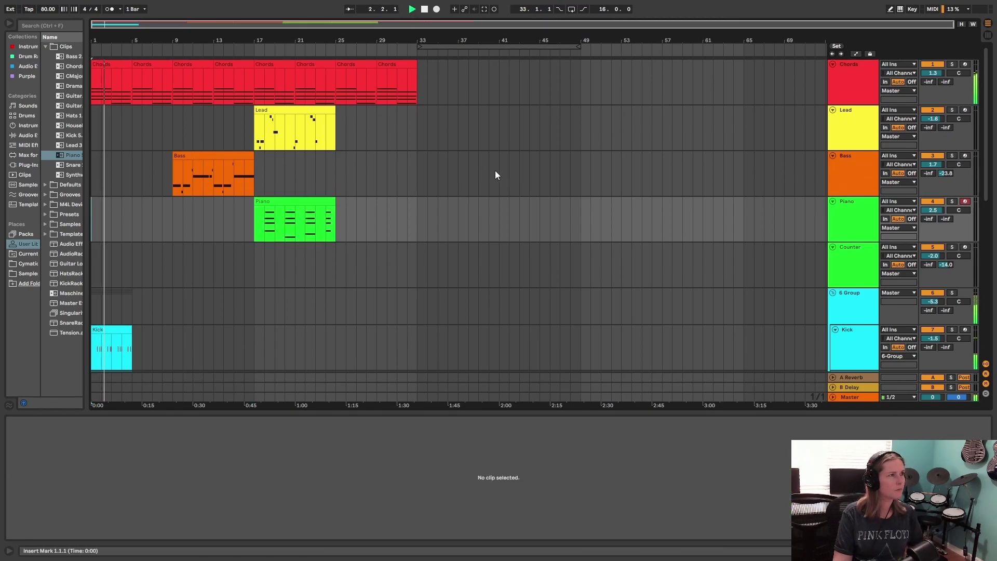
click(425, 13)
Move the Snare and Hats clips so that both start at bar 5.
scroll(370, 339, down, 5)
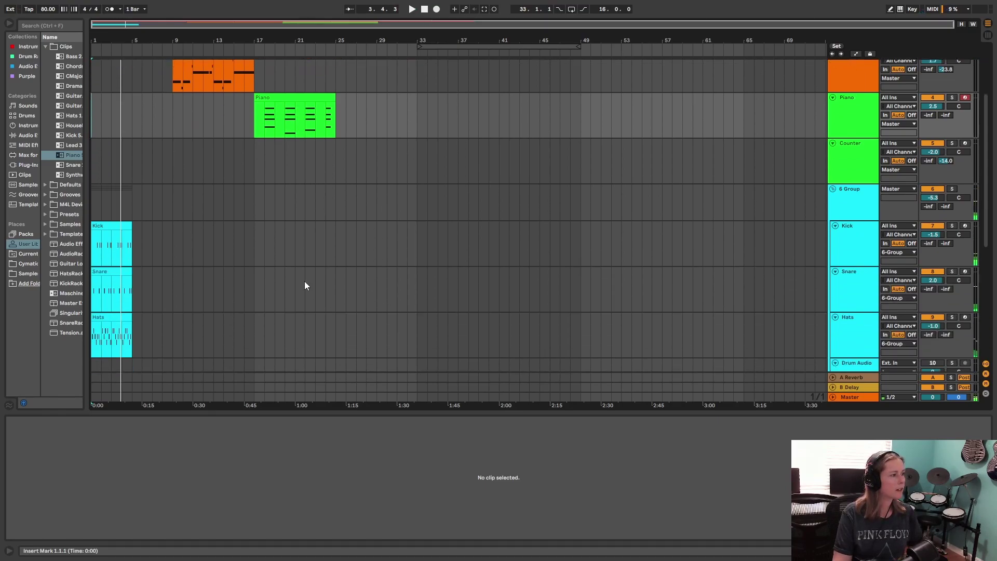
drag(120, 242, 160, 242)
drag(128, 296, 169, 297)
scroll(201, 268, up, 3)
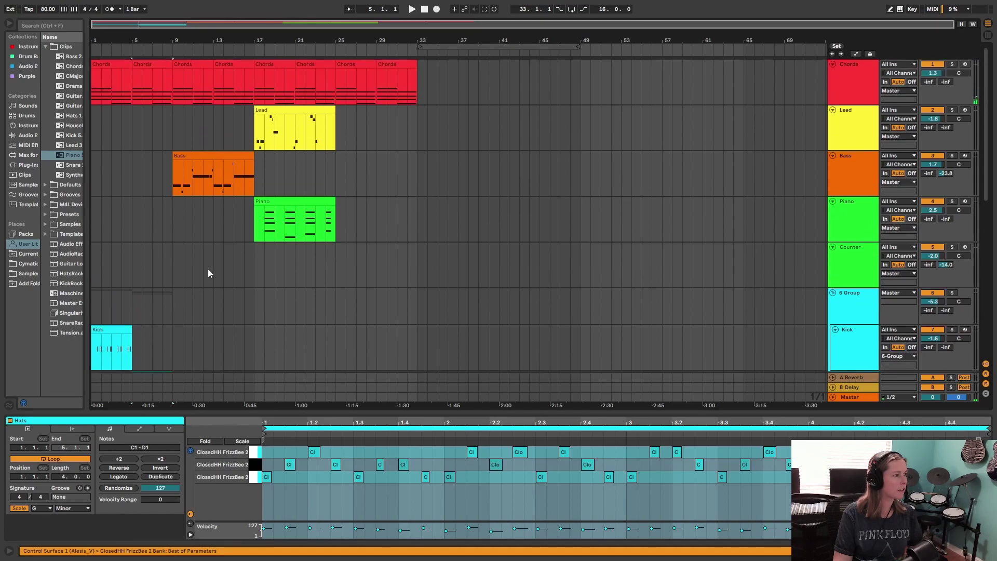
Play the arrangement from the start and duplicate the Kick clip once so it continues to bar 9.
click(413, 9)
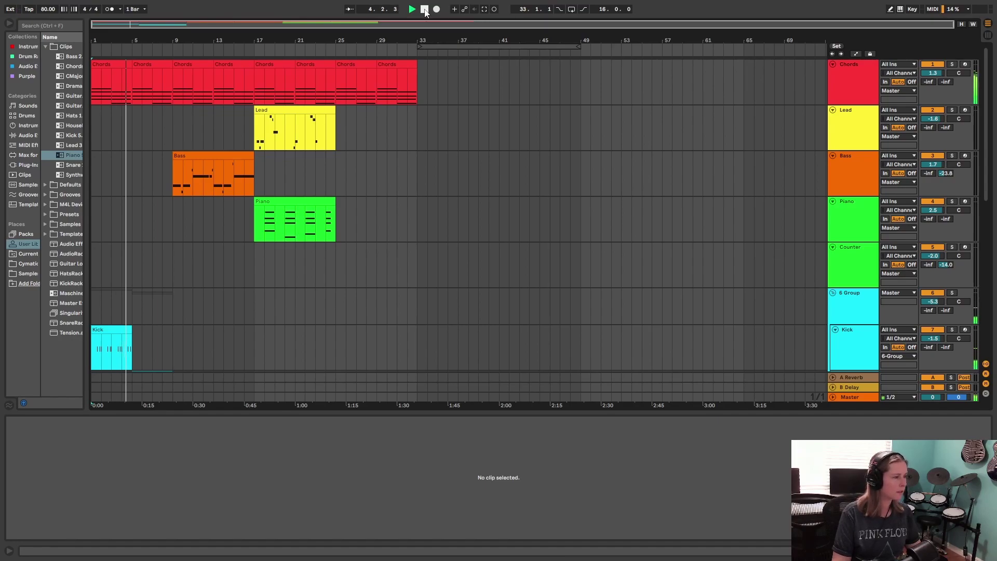
click(101, 331)
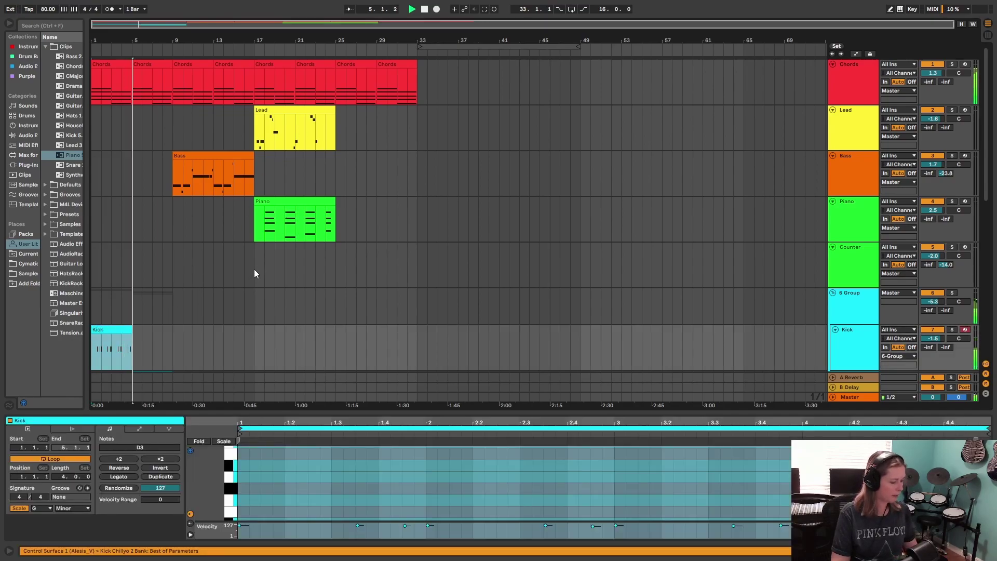
key(ctrl+d)
scroll(302, 229, down, 3)
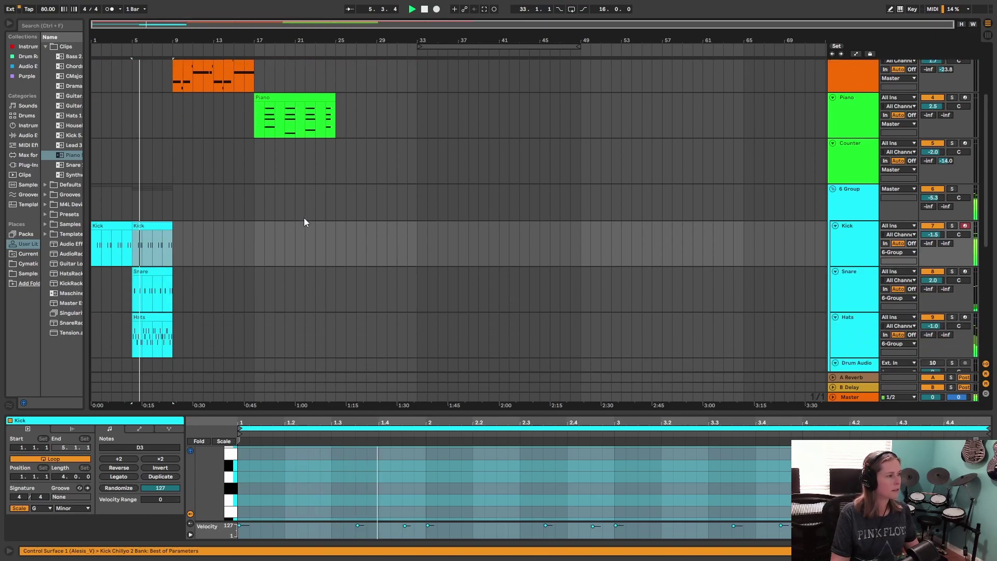
scroll(300, 288, up, 3)
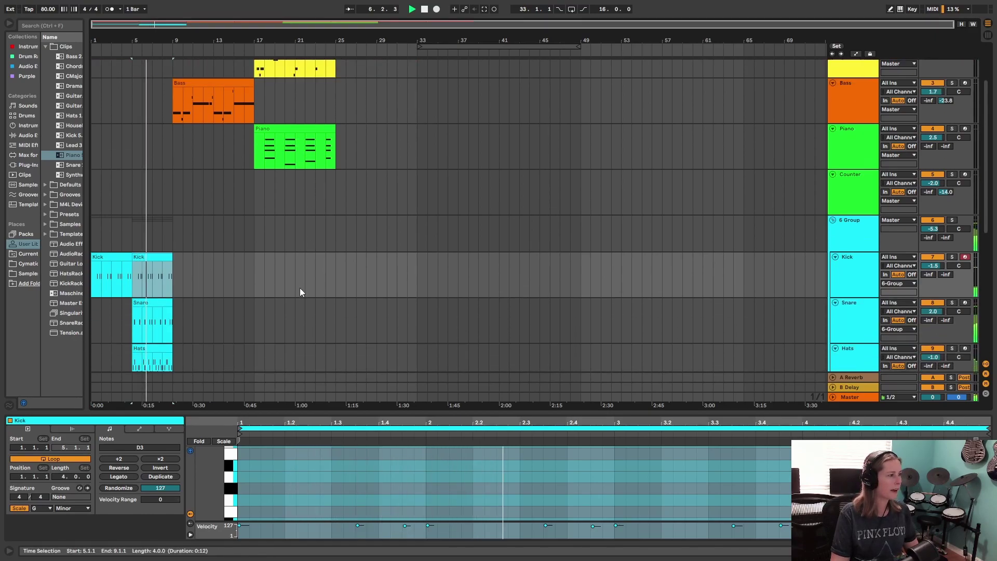
scroll(307, 291, up, 1)
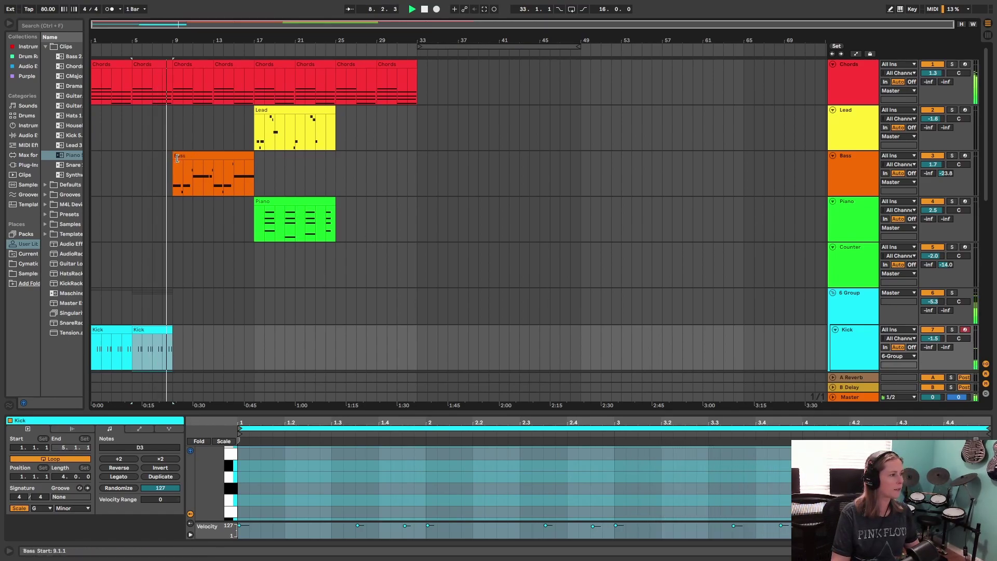
Duplicate the last Kick clip three times to extend the kick pattern to bar 21.
scroll(227, 194, down, 5)
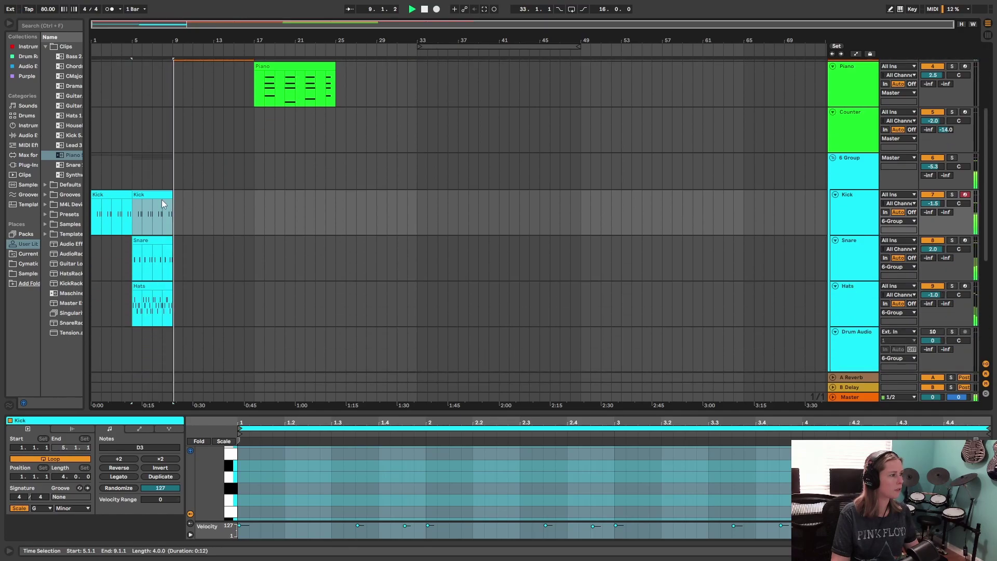
key(ctrl+d)
key(ctrl+d)
key(ctrl+d)
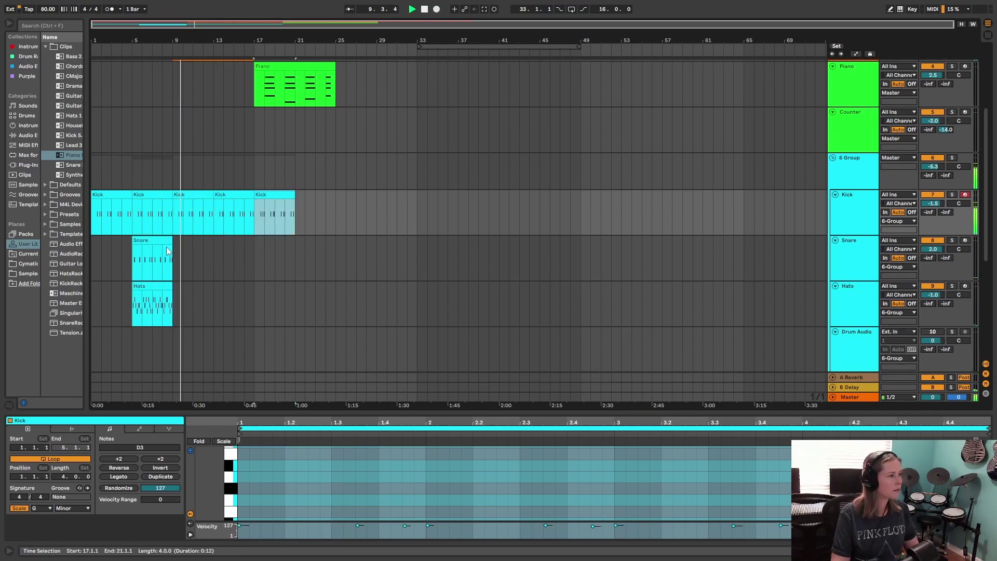
Duplicate the Snare clip four times to extend the snare pattern to bar 25.
click(161, 244)
key(ctrl+d)
key(ctrl+d)
key(ctrl+d)
key(ctrl+d)
Duplicate the Hats clip three times to extend the hi-hat pattern to bar 21.
click(166, 289)
key(ctrl+d)
key(ctrl+d)
key(ctrl+d)
scroll(209, 273, up, 5)
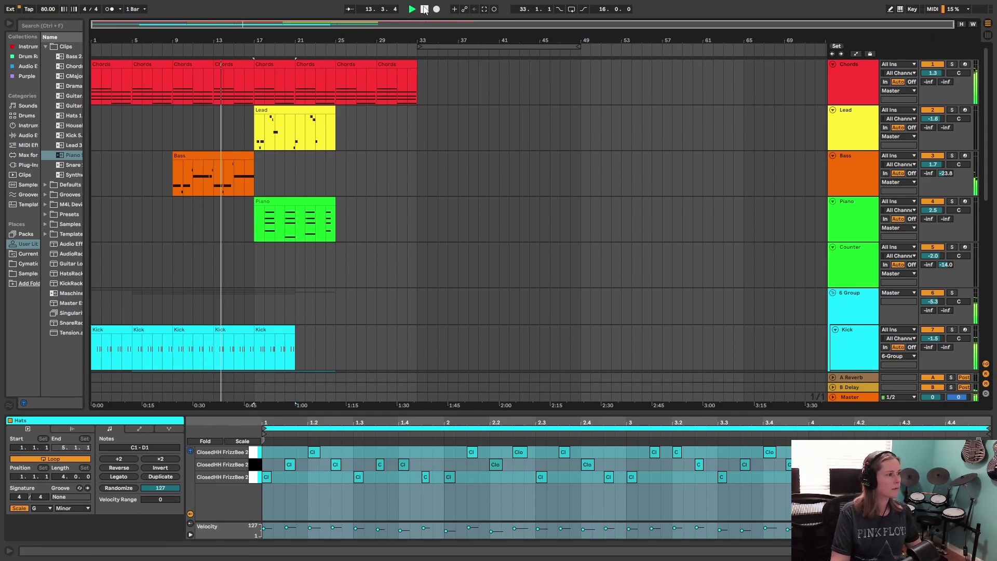
Collapse the clip detail area to give the arrangement tracks more vertical room.
scroll(524, 156, down, 3)
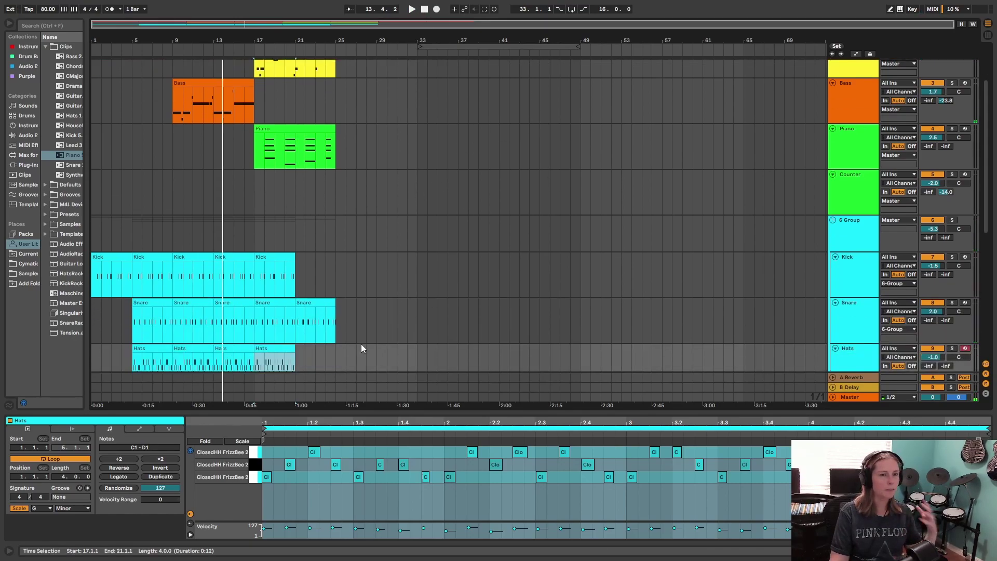
drag(369, 412, 367, 516)
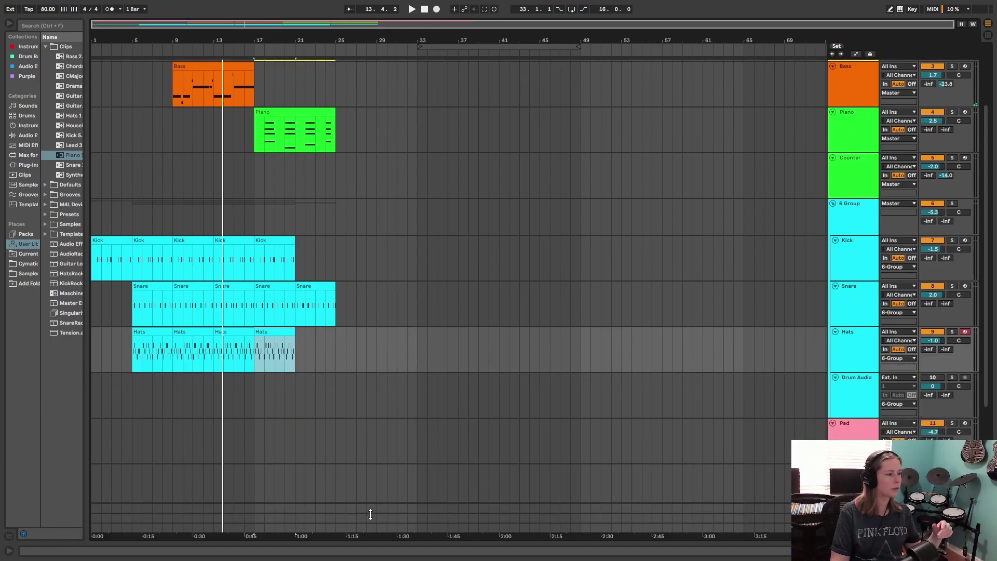
scroll(291, 395, up, 3)
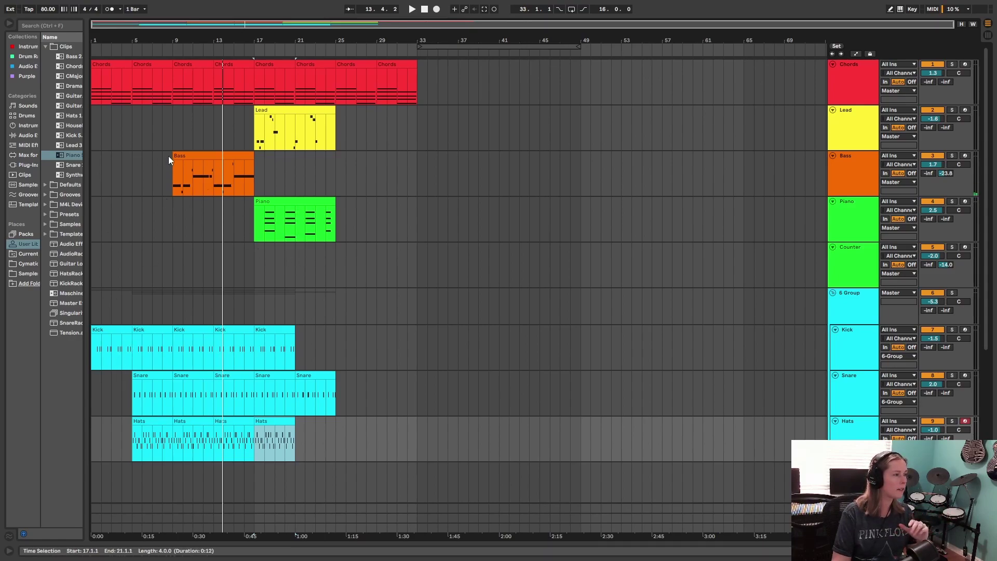
Duplicate the Bass clip twice so the bass line runs from bar 9 to bar 33.
click(195, 156)
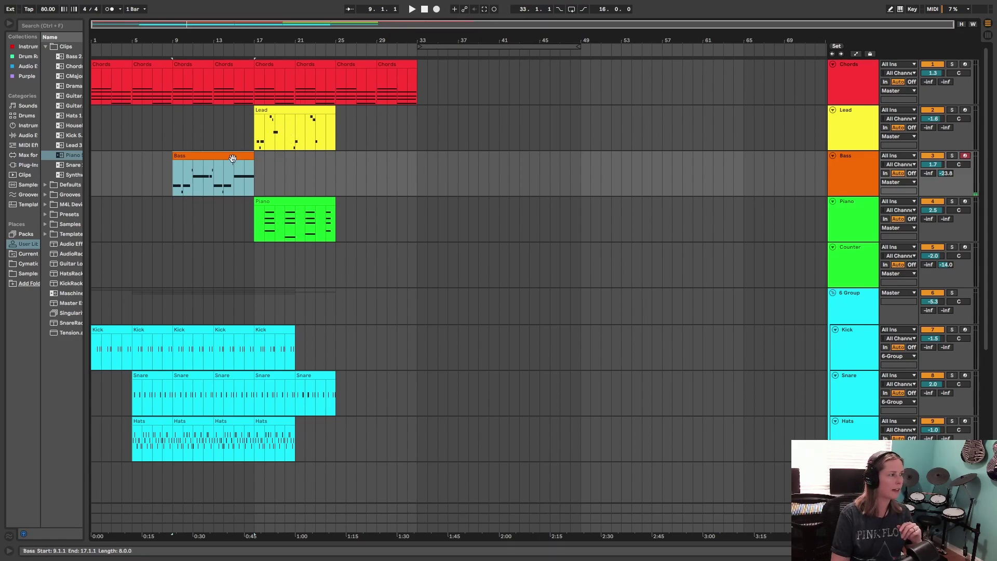
key(ctrl+d)
key(ctrl+d)
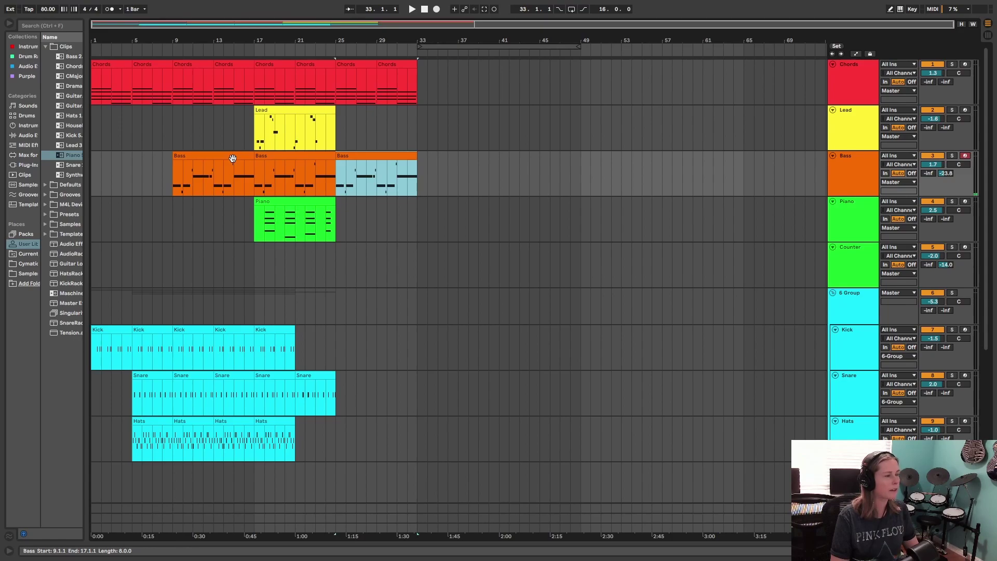
Move the Piano clip from bar 17 to start at bar 25.
click(280, 201)
drag(280, 201, 363, 203)
click(266, 110)
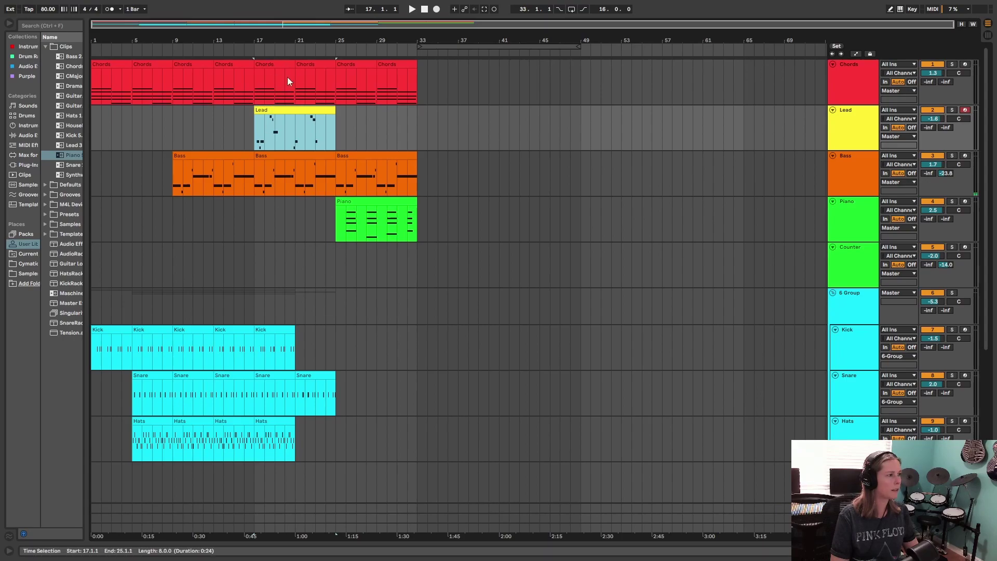
Play the arrangement from bar 13 and duplicate the last Kick clip, extending the kick to bar 33.
click(232, 64)
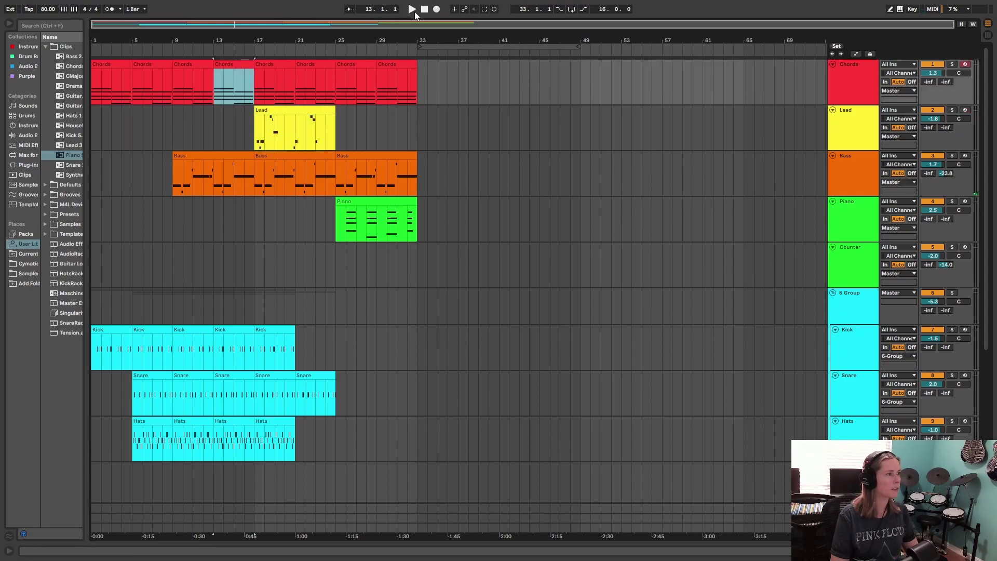
click(412, 9)
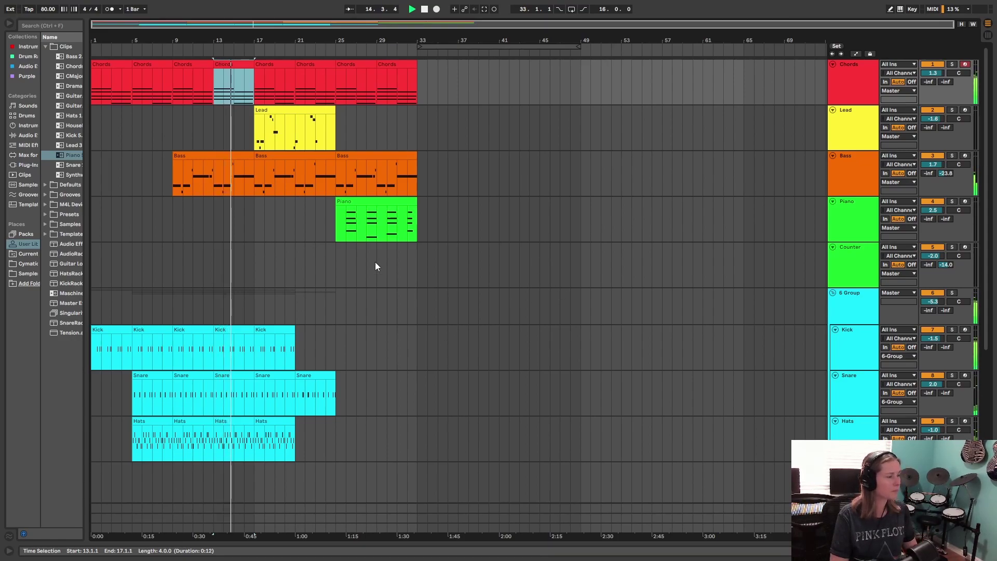
click(278, 328)
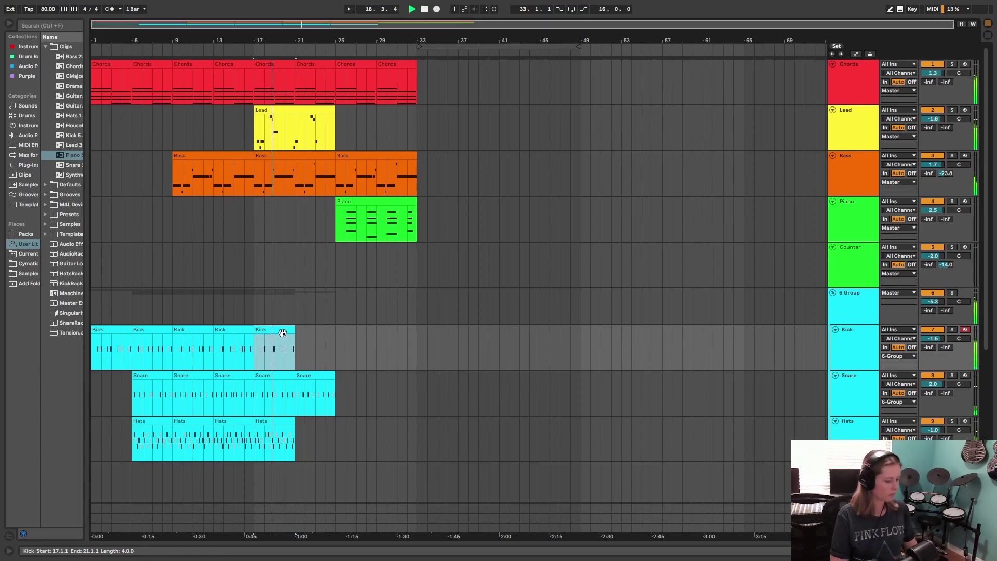
key(ctrl+d)
key(ctrl+d)
Duplicate the last Snare clip twice to extend the snare pattern to bar 33.
click(325, 376)
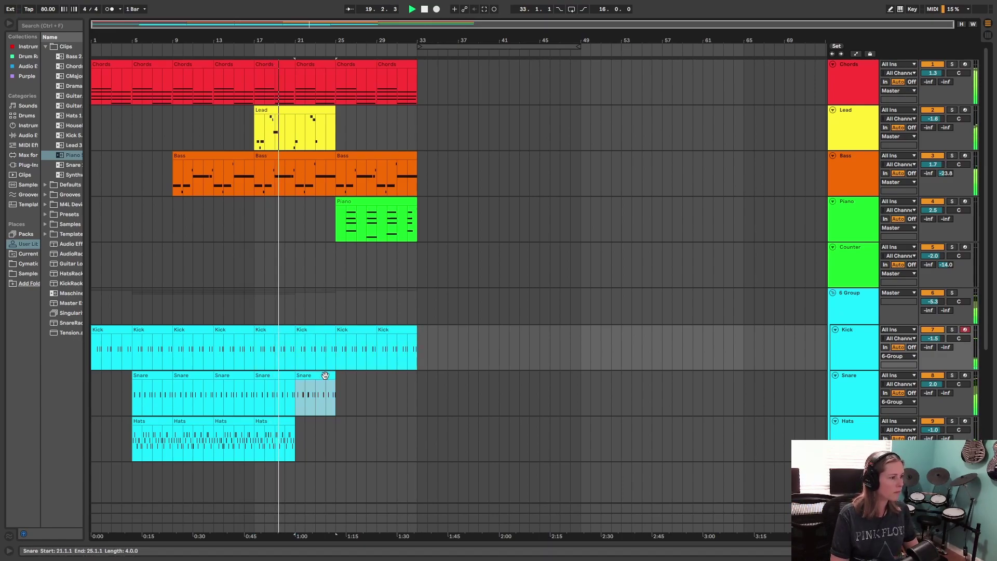
key(ctrl+d)
key(ctrl+d)
Duplicate the last Hats clip three times to extend the hi-hat pattern to bar 33.
click(281, 426)
key(ctrl+d)
key(ctrl+d)
key(ctrl+d)
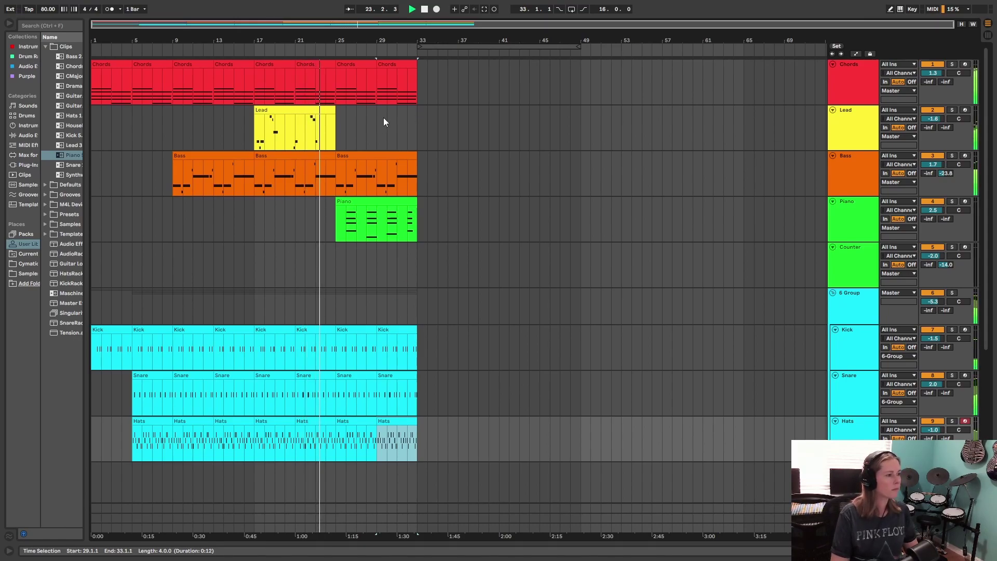
Duplicate the Lead clip once so the lead melody runs from bar 17 to bar 33.
click(314, 112)
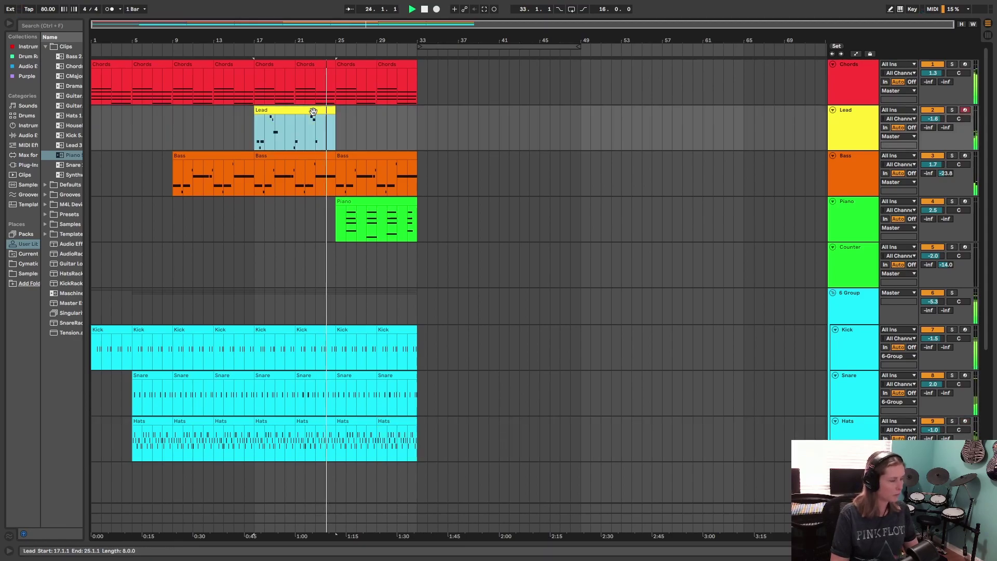
key(ctrl+d)
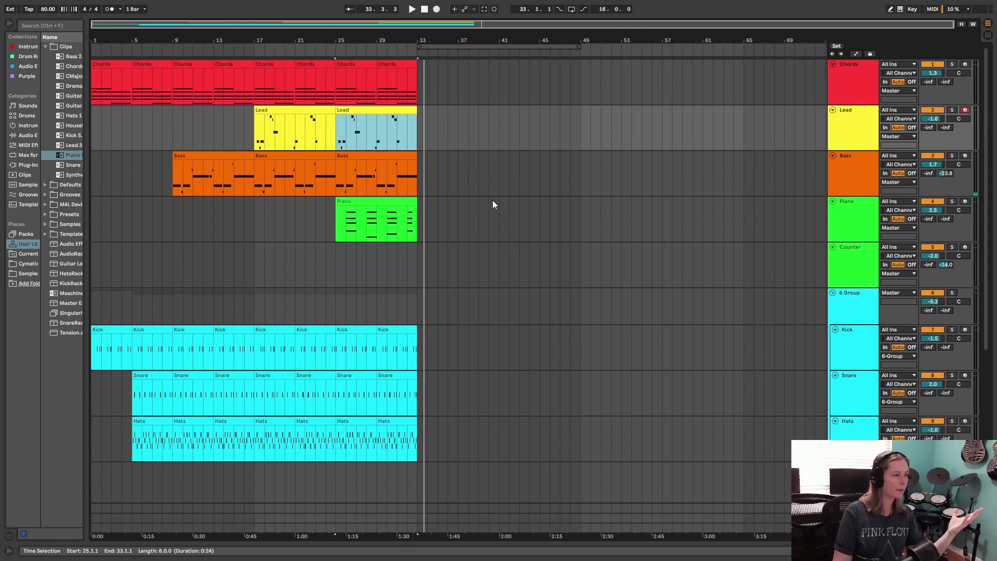
scroll(543, 249, down, 5)
scroll(556, 236, up, 5)
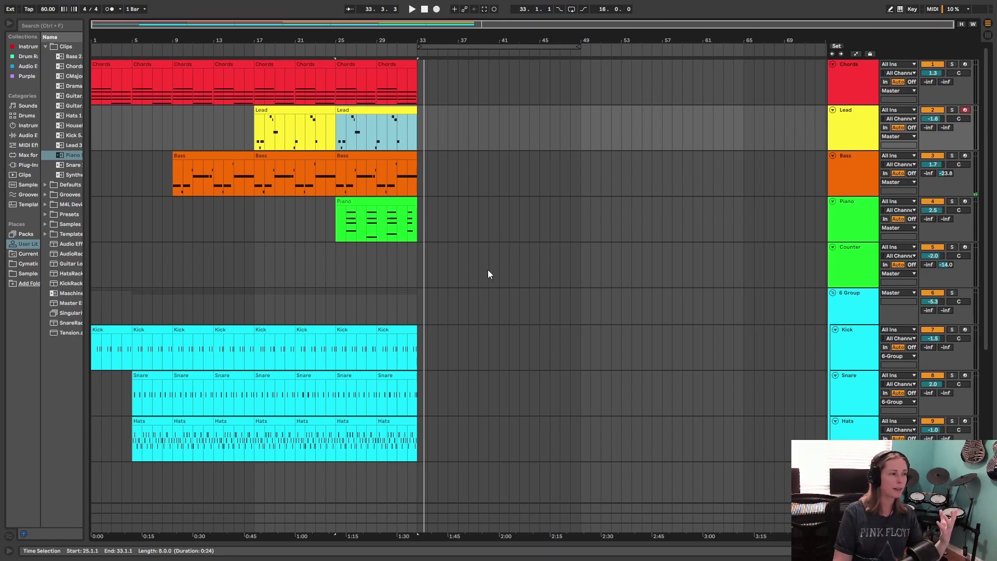
scroll(467, 317, down, 2)
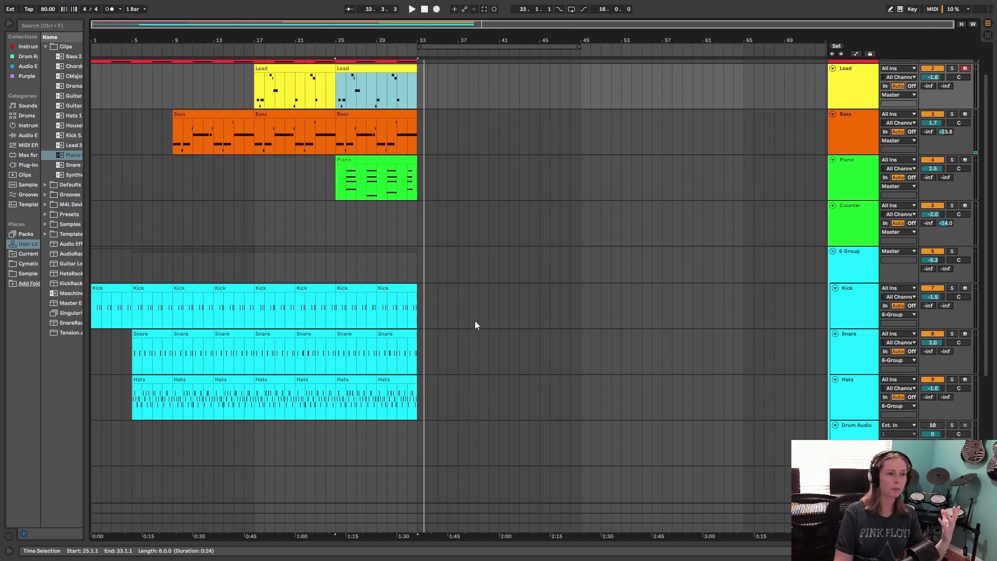
scroll(475, 320, up, 1)
scroll(468, 327, up, 1)
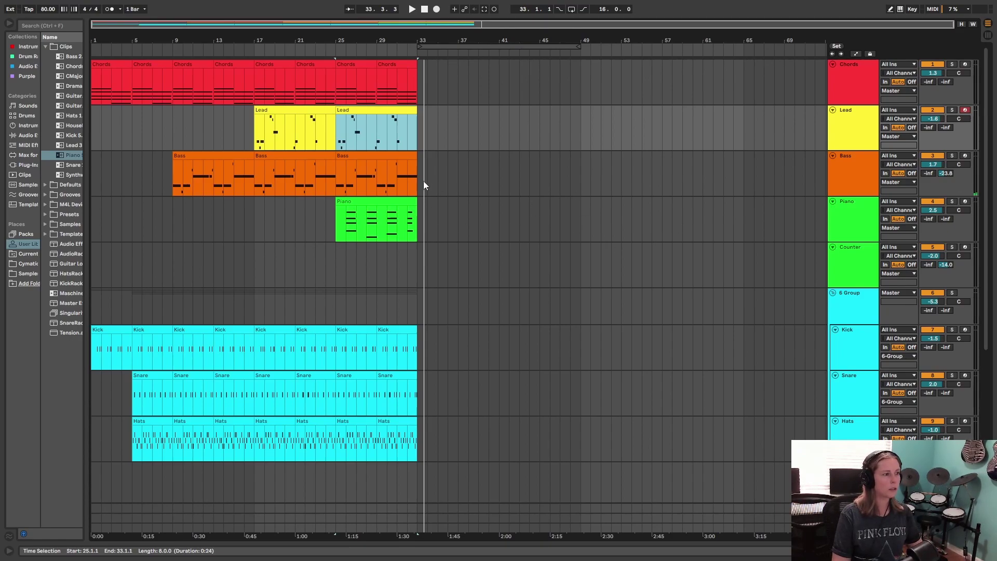
Show the device chain and duplicate the last Chords clip four times so the chords extend to bar 49.
click(422, 208)
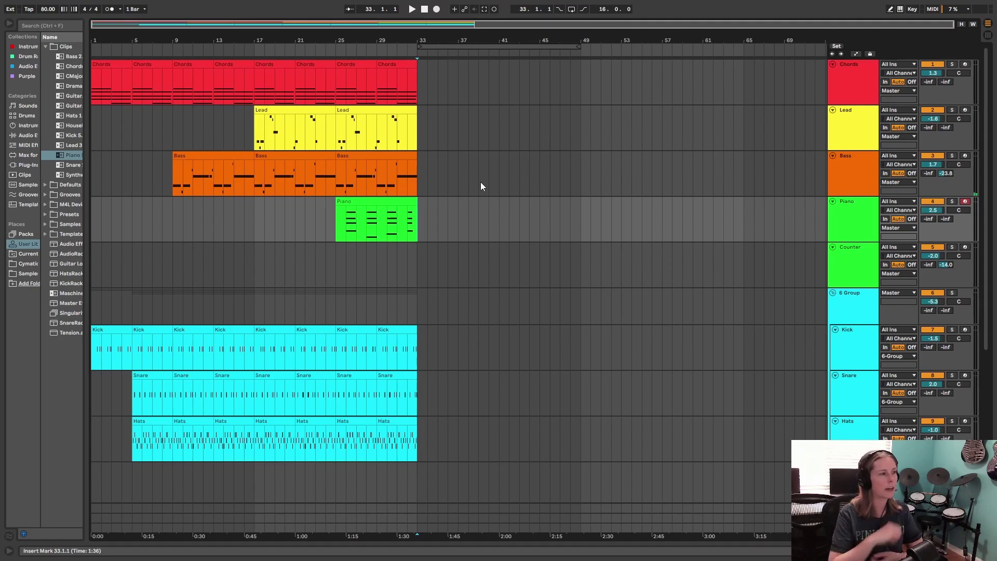
key(Down)
key(shift+Tab)
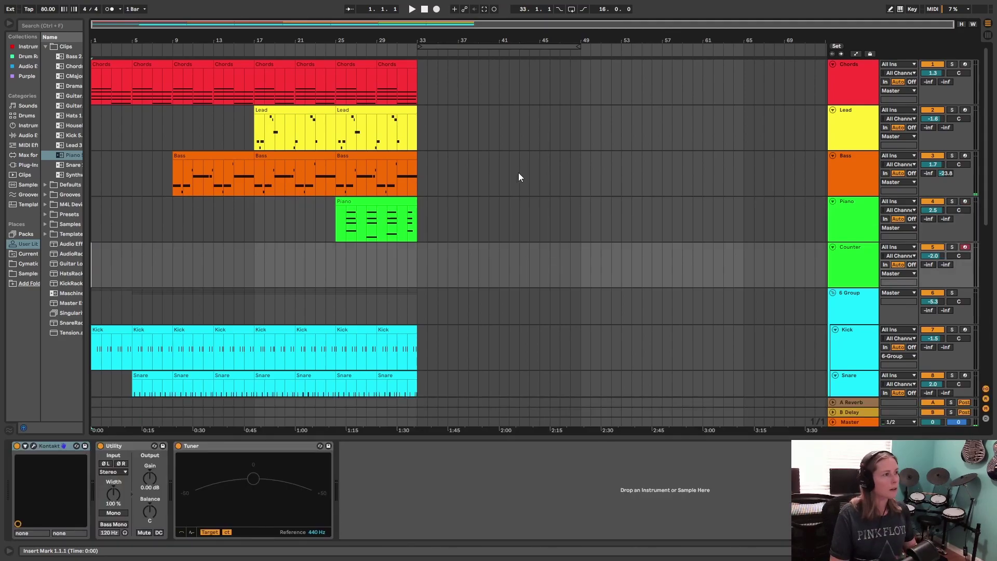
click(405, 66)
key(ctrl+d)
key(ctrl+d)
key(ctrl+d)
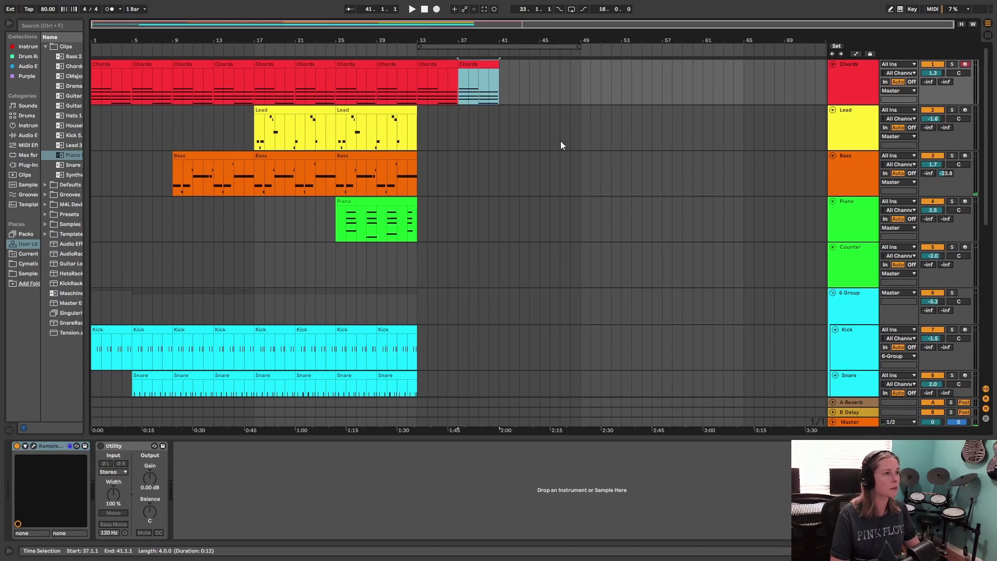
key(ctrl+d)
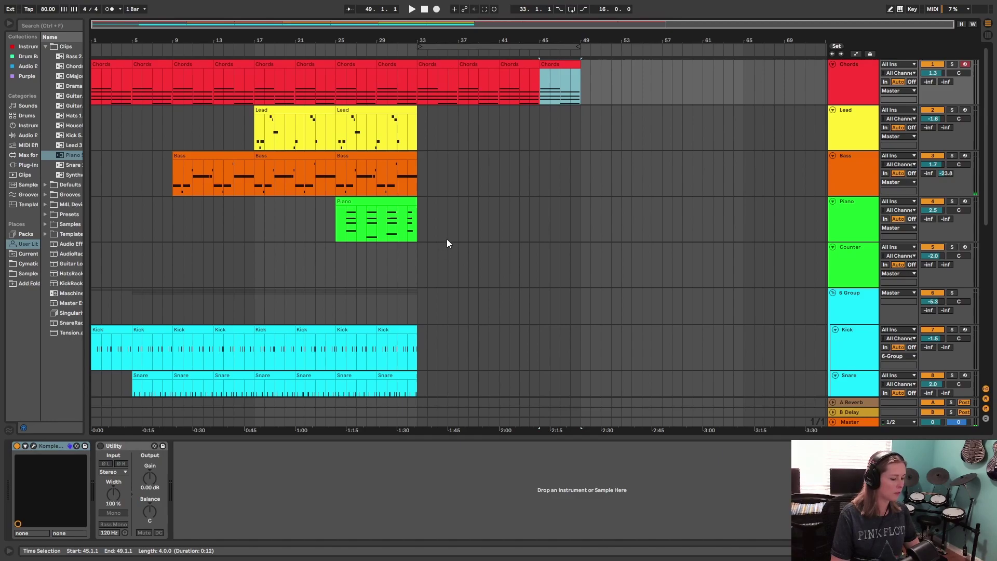
Loop bars 33 to 42 from a selection on the Piano track and play the section.
click(427, 209)
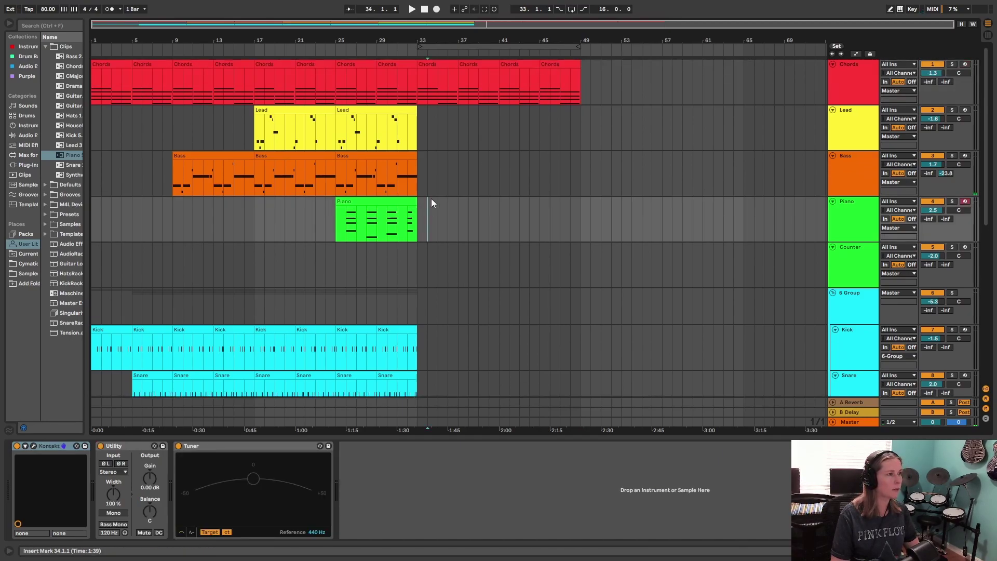
drag(509, 218, 418, 218)
key(ctrl+l)
key(space)
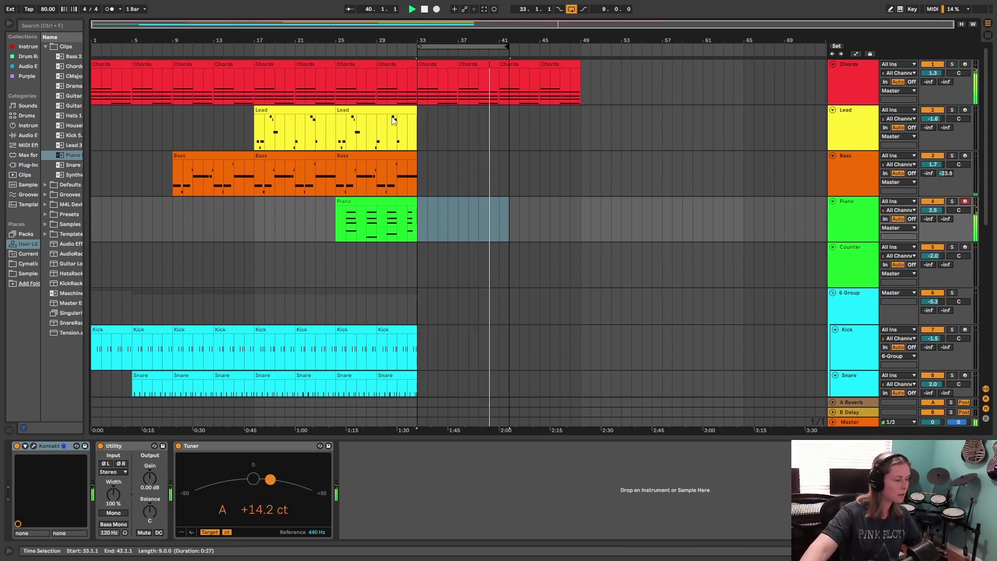
Record a new piano part on the Piano track from bar 33 and trim the end of its clip to bar 37.
click(437, 9)
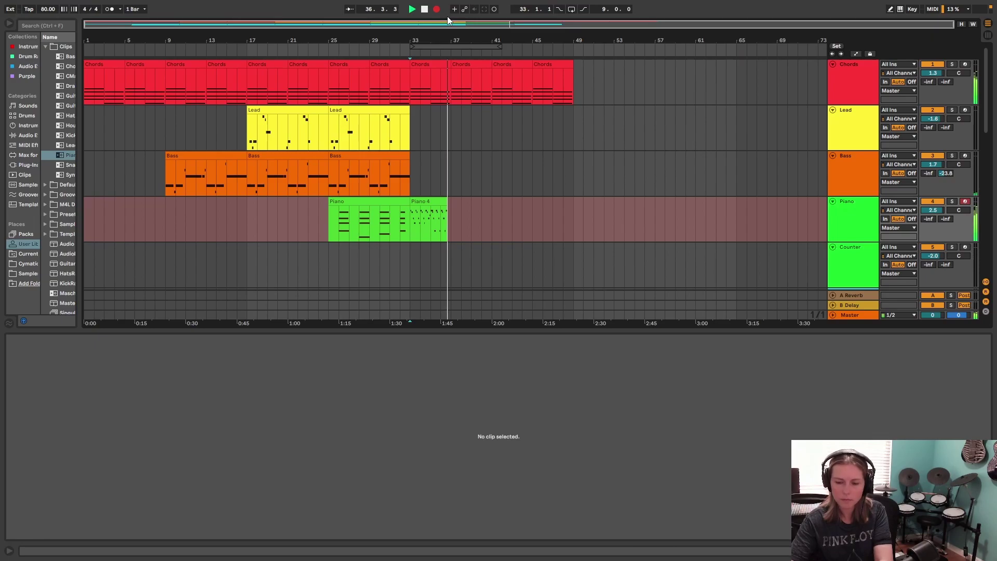
key(space)
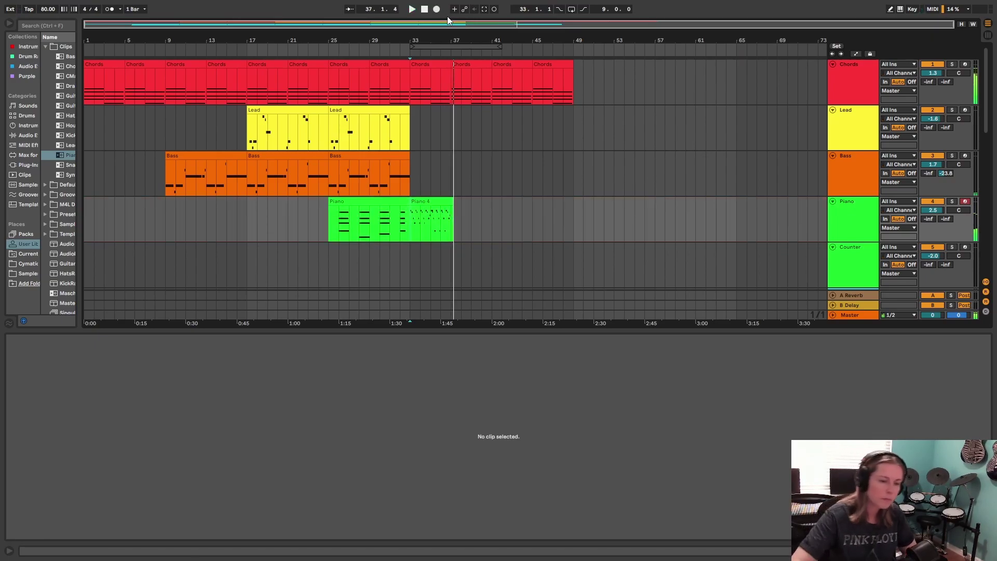
click(441, 202)
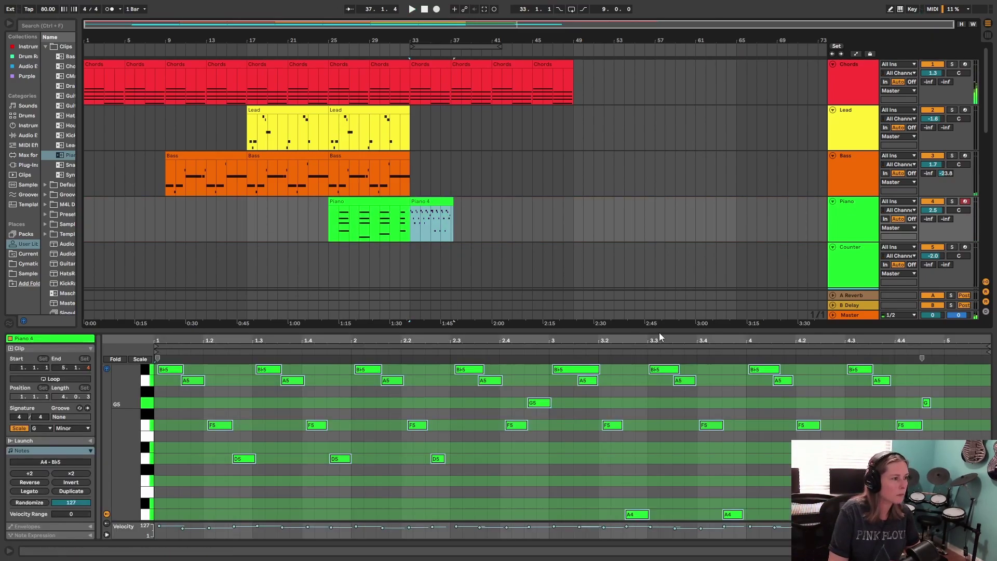
drag(676, 332, 674, 177)
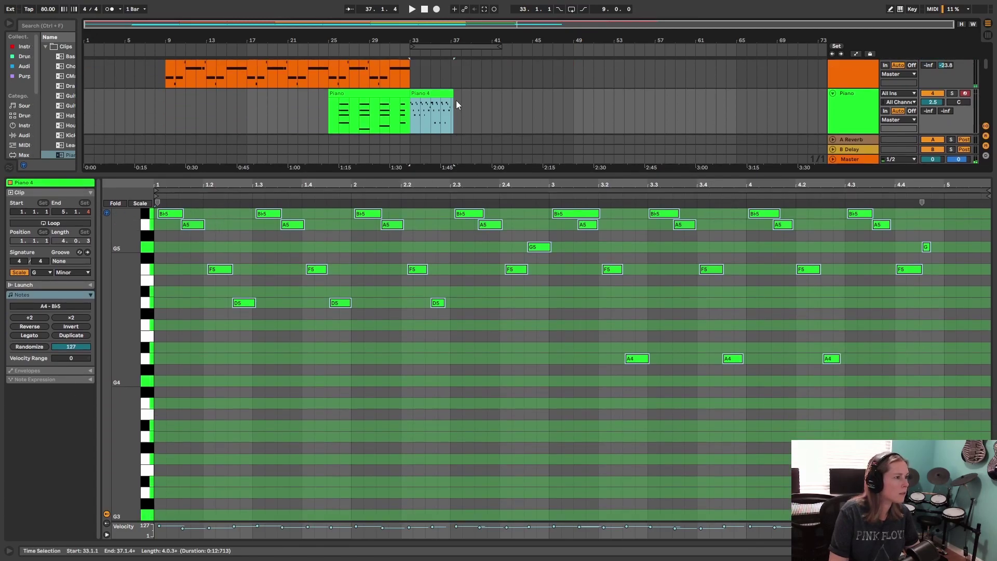
drag(454, 104, 453, 106)
Quantize all notes in the newly recorded piano clip.
drag(982, 200, 154, 426)
right_click(406, 327)
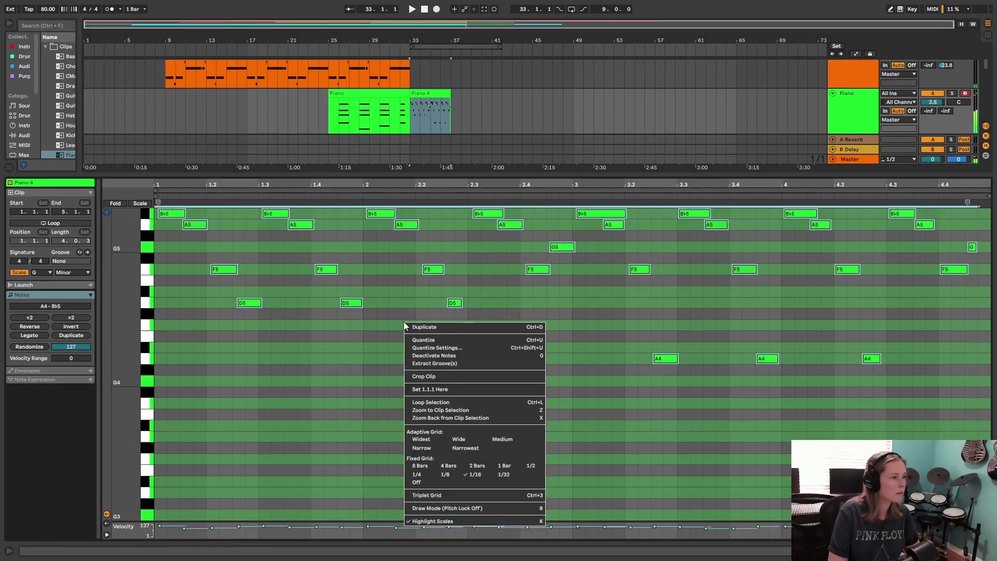
click(429, 340)
Shorten the overlong B♭5 notes at 3.1, 3.3 and 4.1 in the recorded piano clip.
click(601, 211)
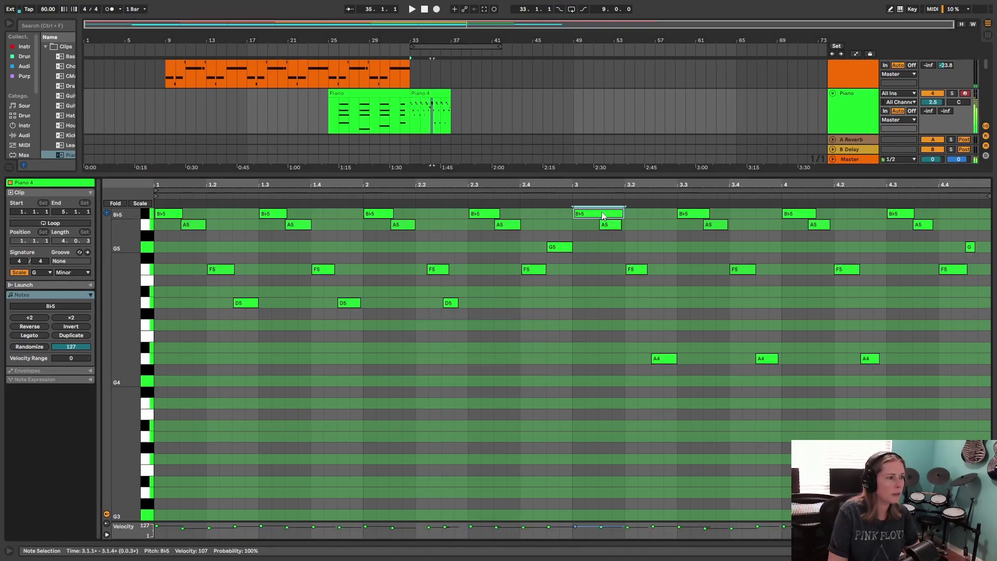
drag(622, 213, 597, 213)
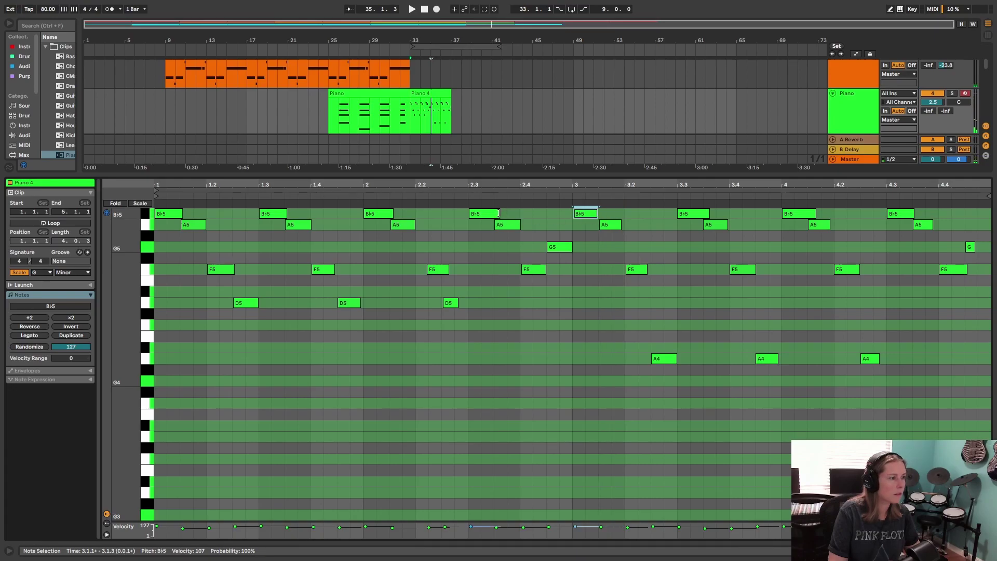
scroll(691, 364, up, 2)
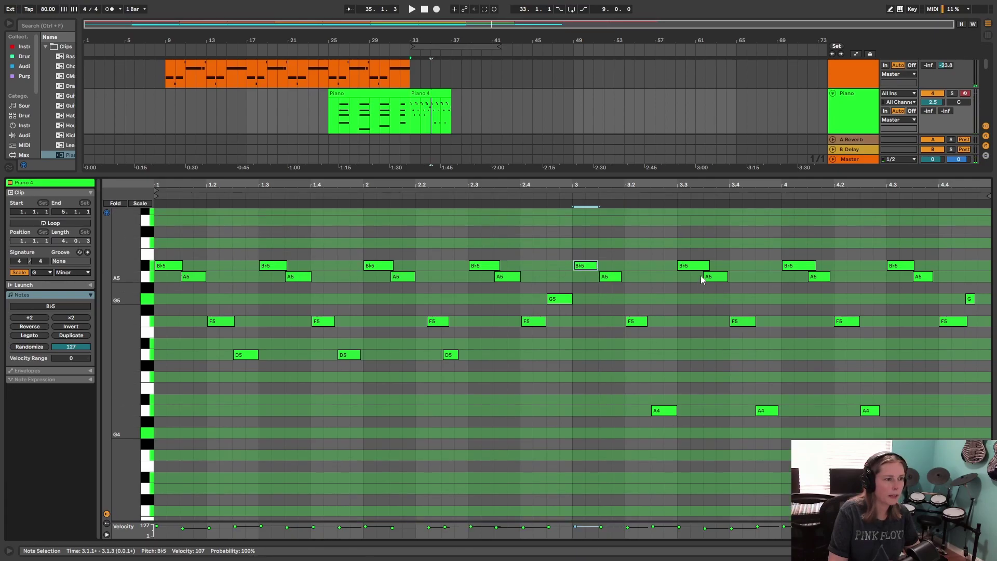
drag(708, 266, 703, 266)
drag(815, 262, 803, 263)
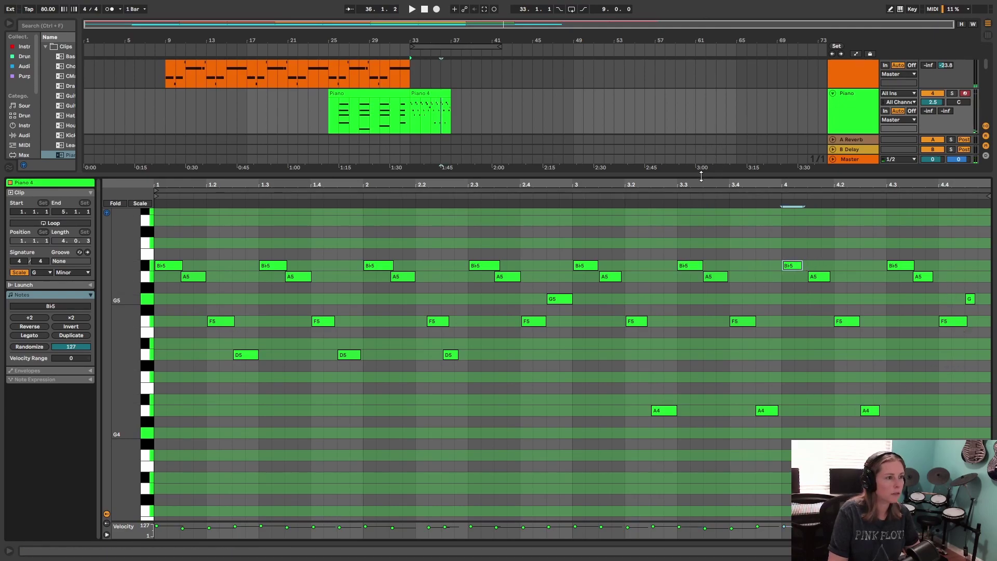
Delete the Snare clip between bars 33 and 37.
drag(699, 174, 699, 439)
scroll(478, 363, up, 3)
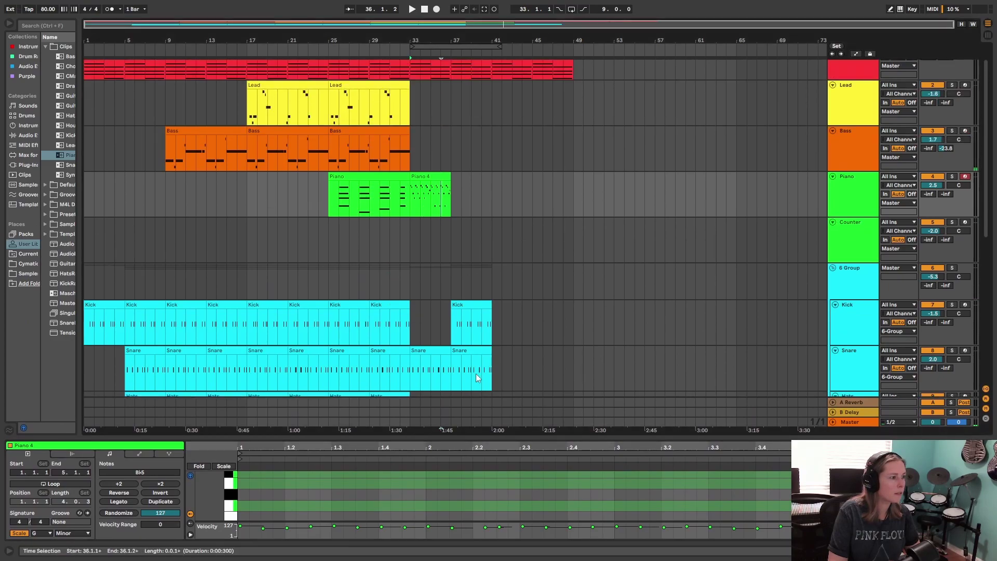
click(427, 351)
key(Delete)
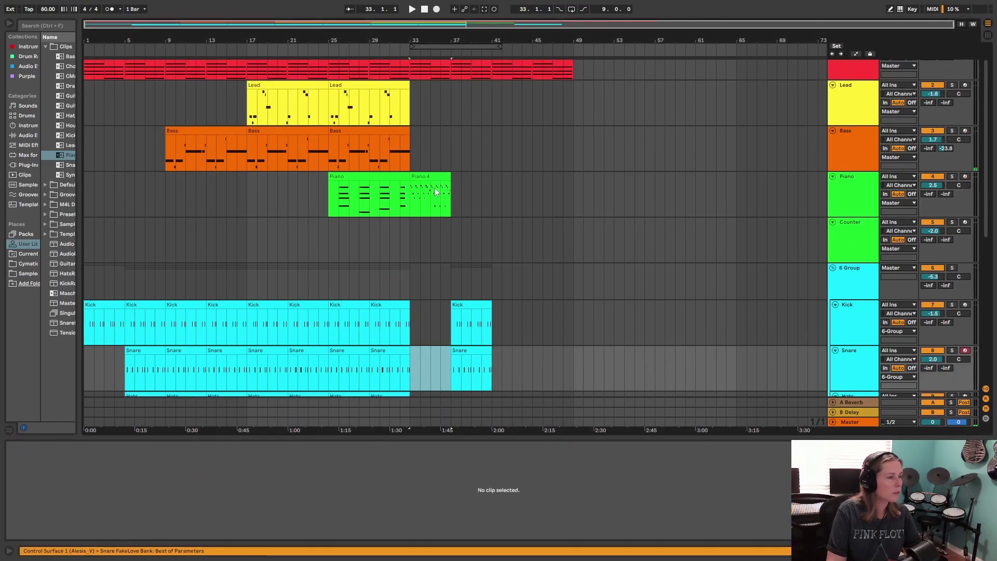
Play the recorded piano clip from bar 33 and check its notes in an enlarged note editor.
click(435, 178)
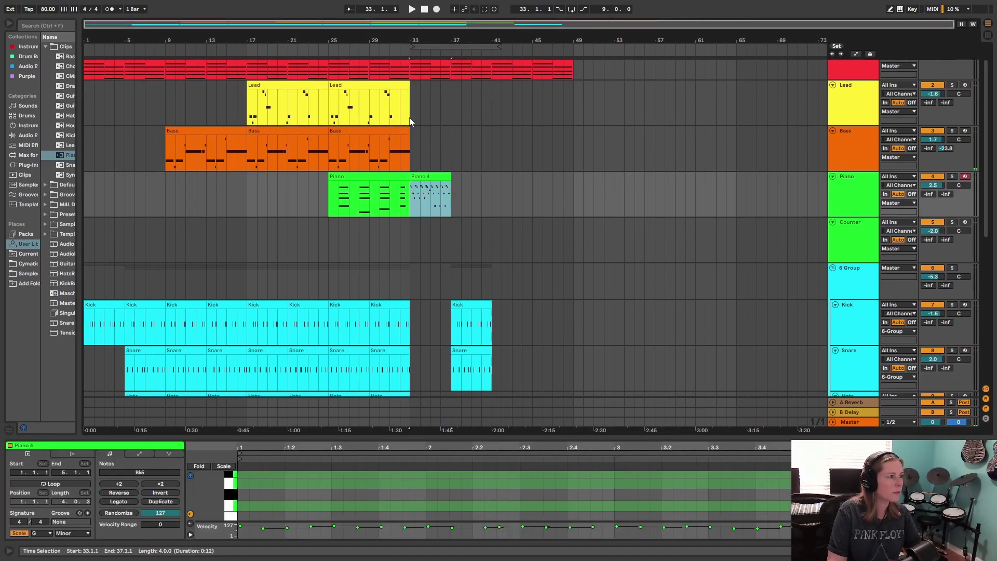
scroll(404, 67, up, 1)
click(395, 53)
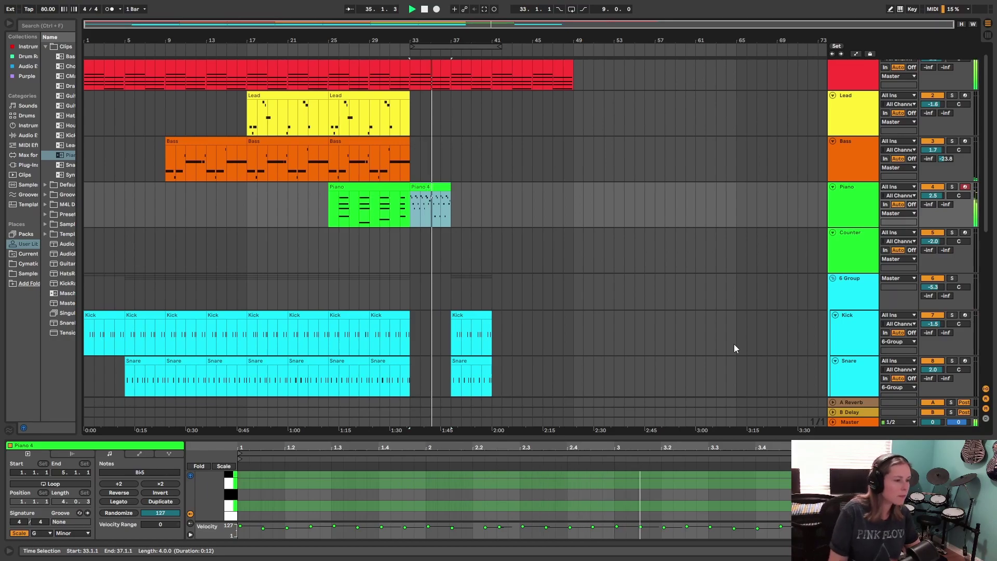
drag(628, 438, 628, 198)
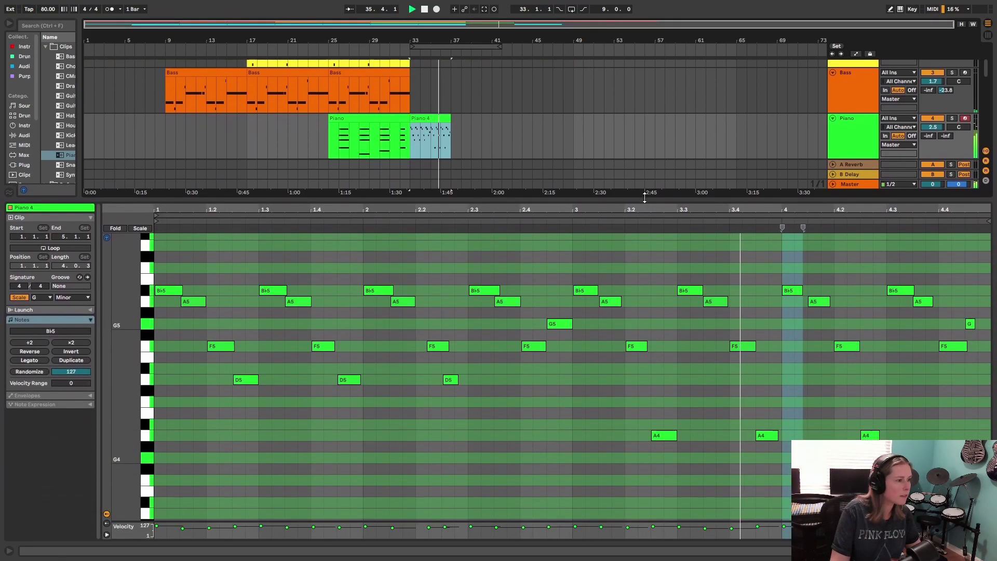
click(299, 214)
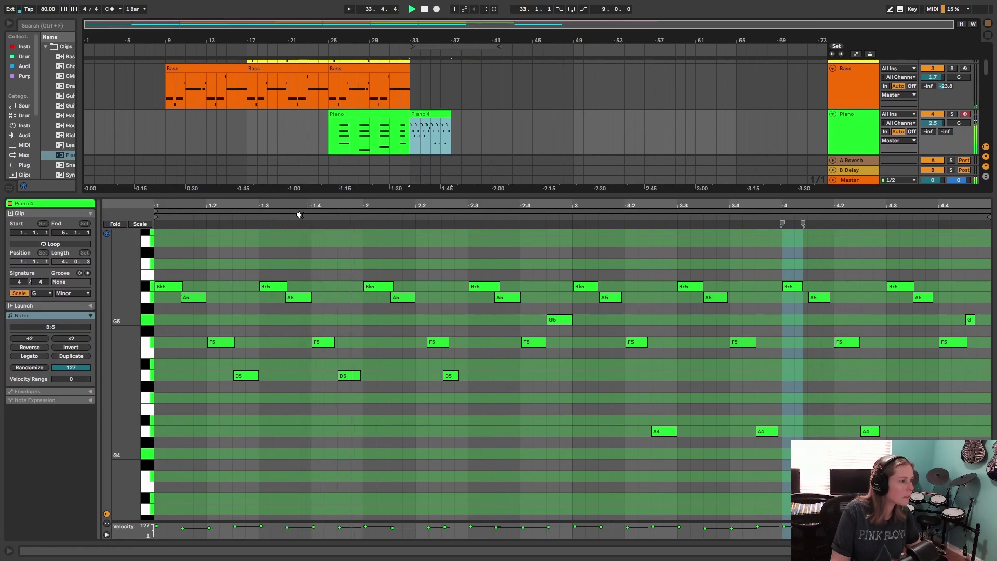
Move the late F5 note in the recorded piano clip earlier onto 2.2 and stop playback.
click(394, 341)
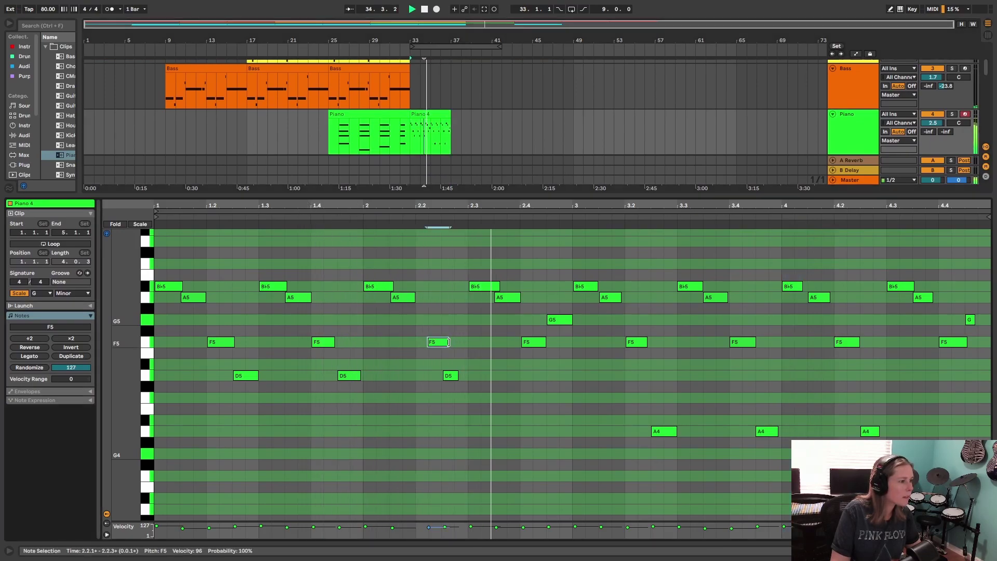
click(425, 342)
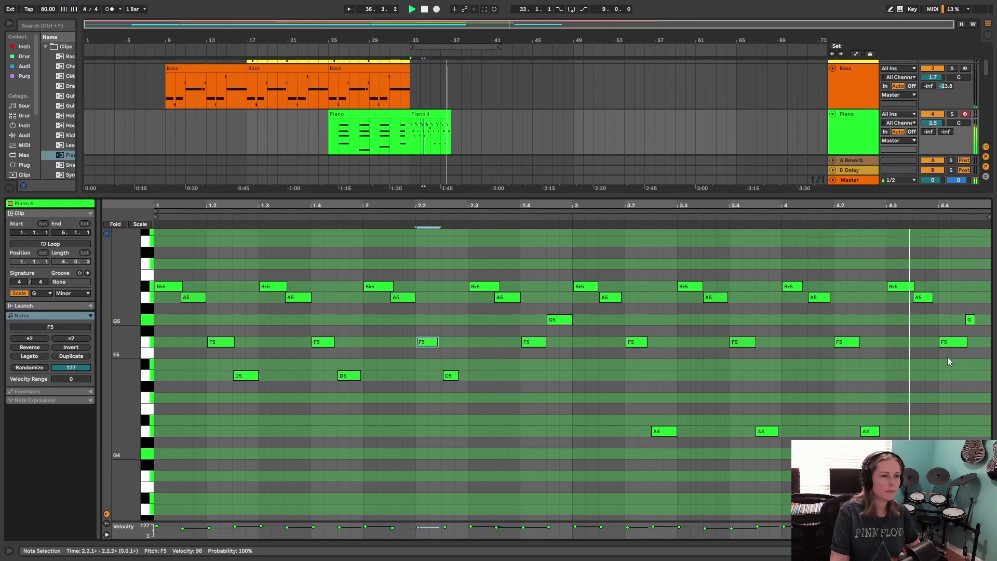
click(424, 9)
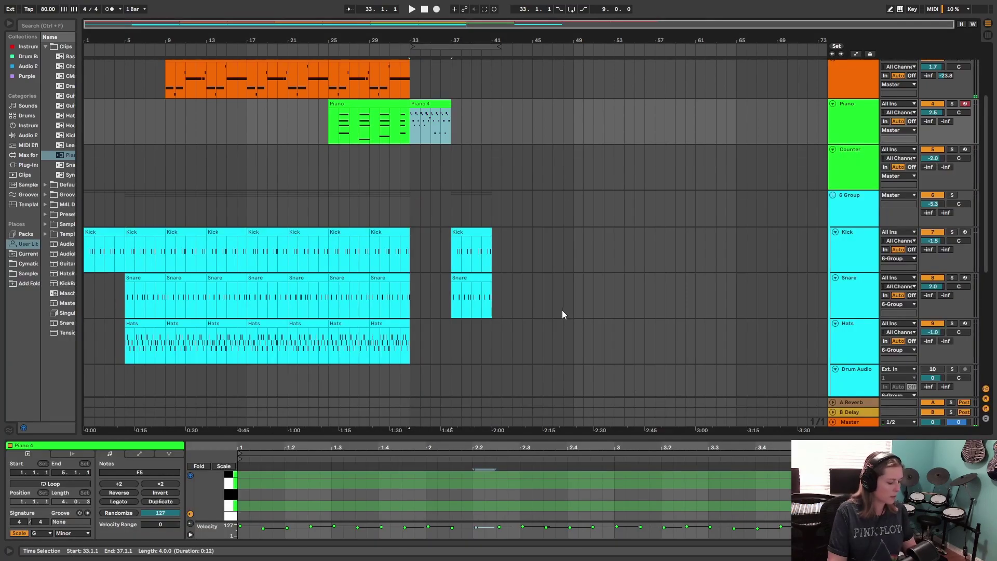
Duplicate the recorded piano clip to bar 37 and move the Snare clip from bar 37 to bar 41.
scroll(541, 291, up, 2)
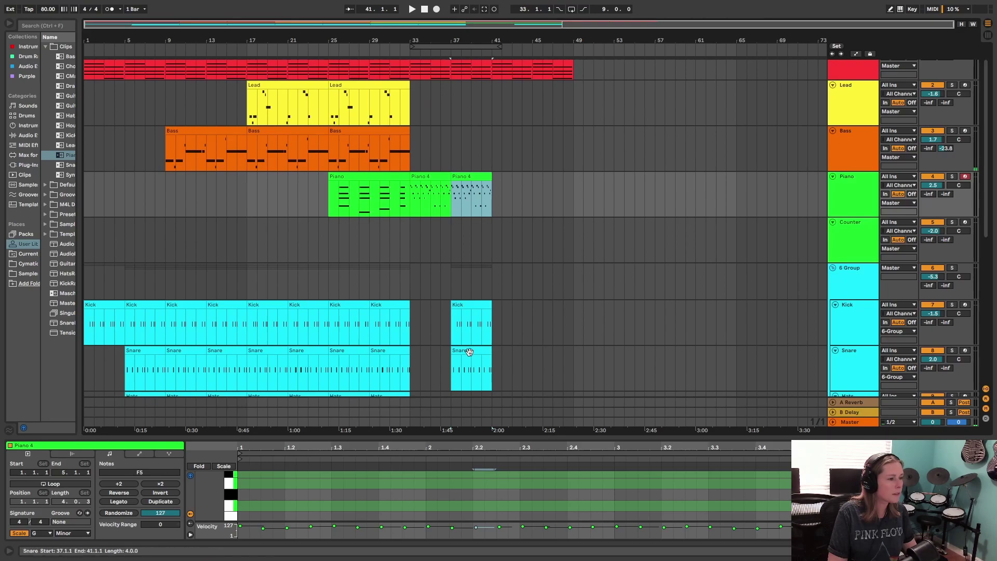
drag(469, 352, 512, 349)
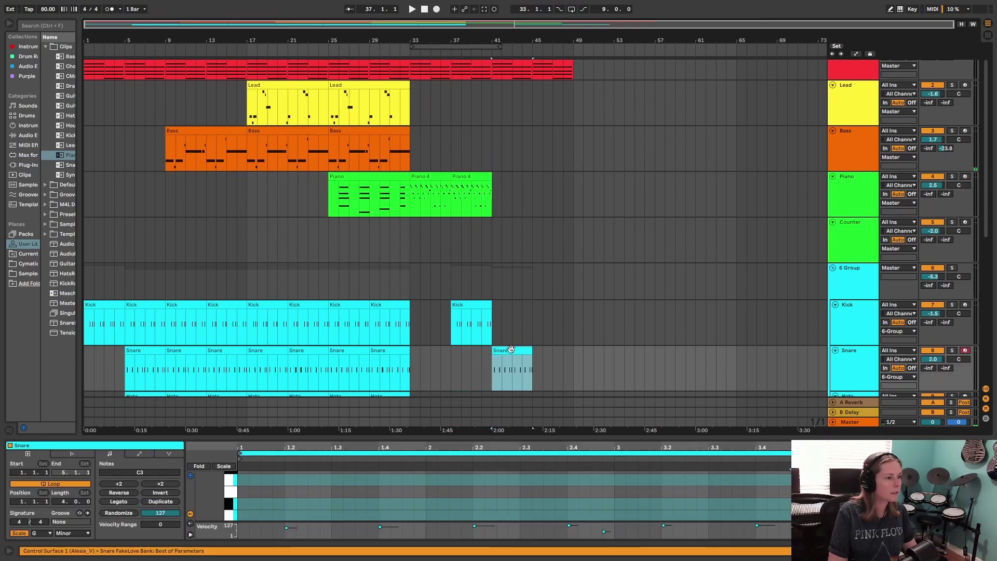
Copy the last Hats clip to bar 41 and duplicate the Kick clip at bar 37 so the kick extends to bar 45.
scroll(526, 304, down, 4)
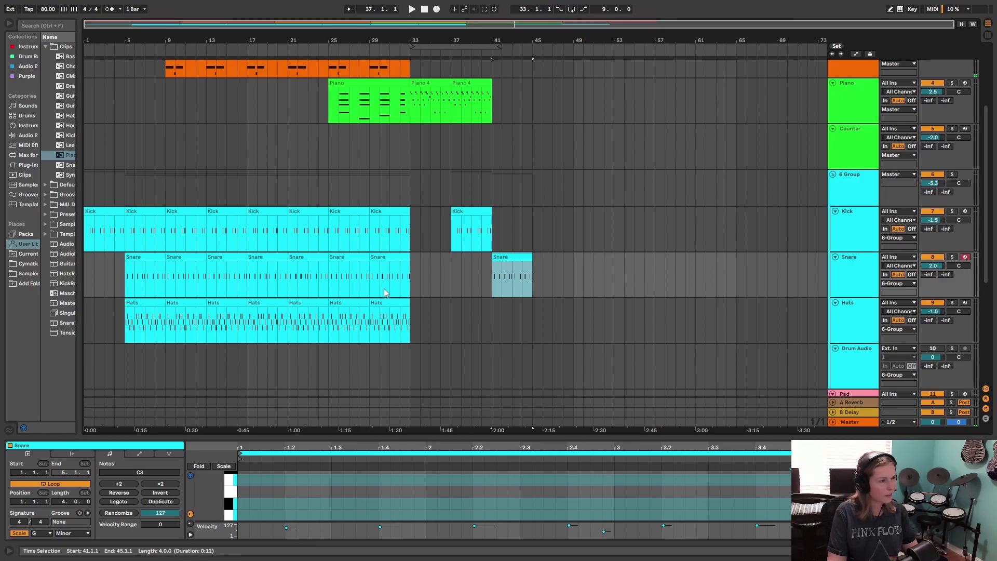
click(396, 302)
drag(391, 305, 514, 316)
click(473, 214)
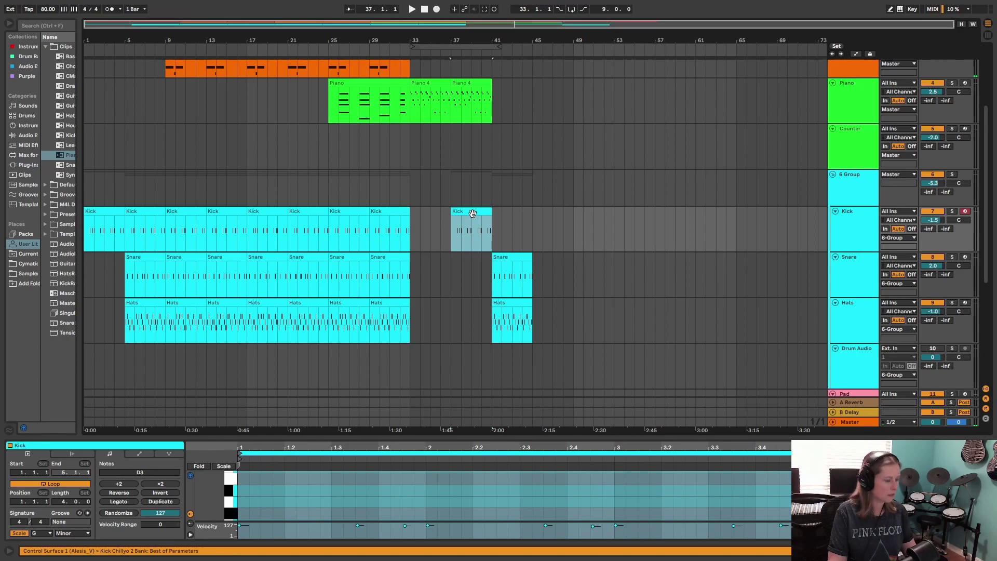
key(ctrl+d)
scroll(520, 216, up, 3)
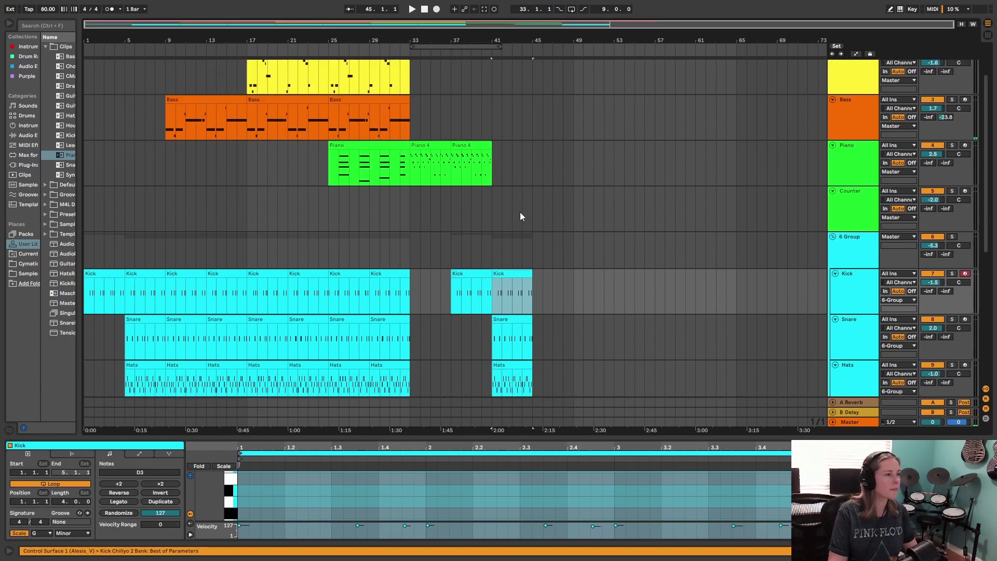
Copy the Bass clip that starts at bar 25 to bar 41.
click(471, 150)
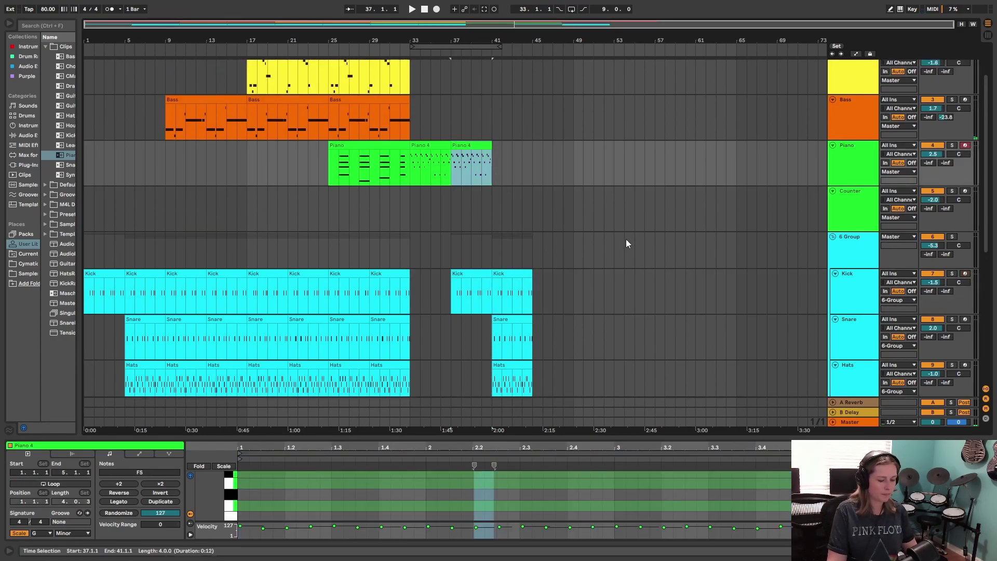
scroll(512, 170, up, 2)
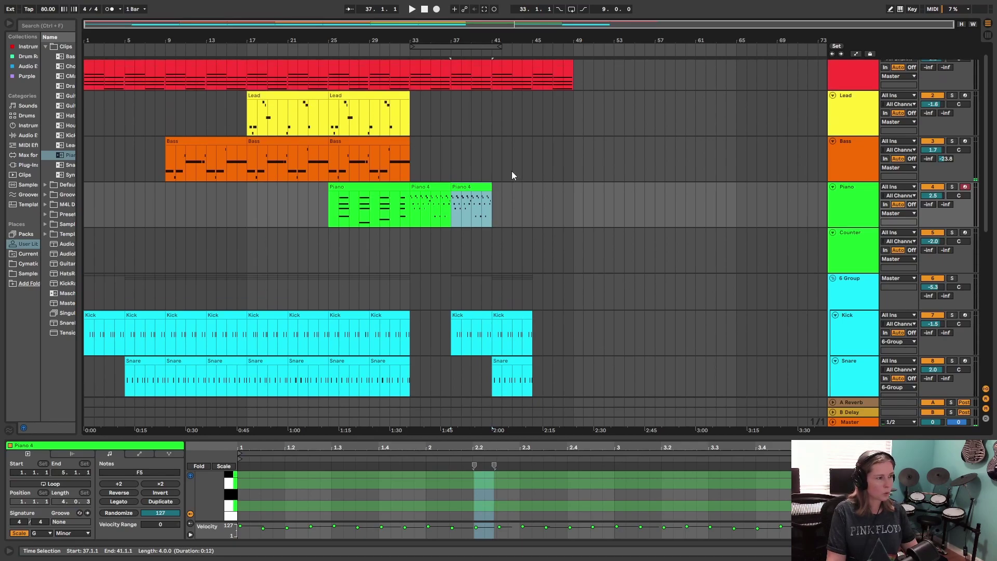
click(400, 154)
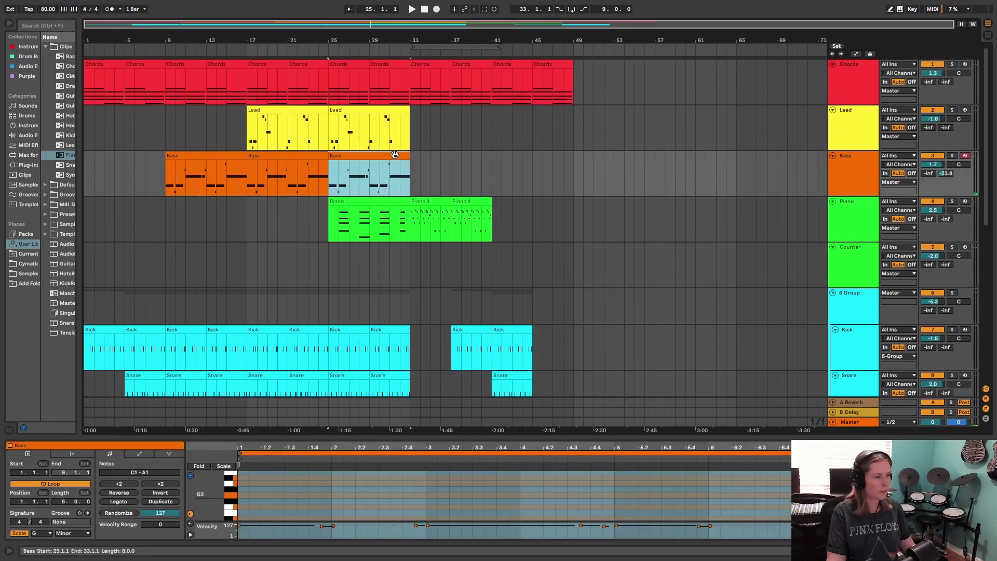
drag(394, 154, 554, 175)
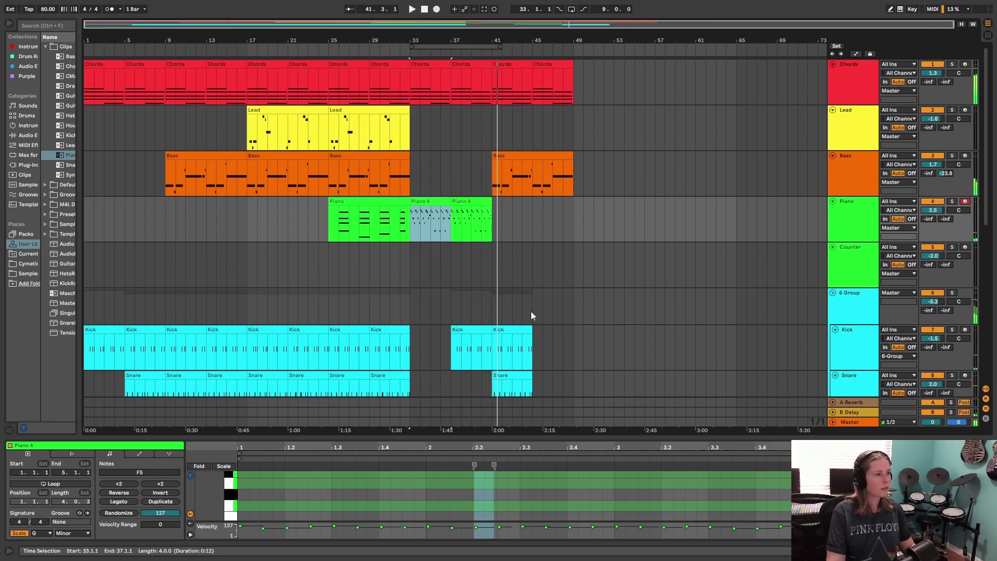
Stop playback and duplicate the last Piano 4 clip twice so the piano part extends to bar 49.
click(467, 232)
key(space)
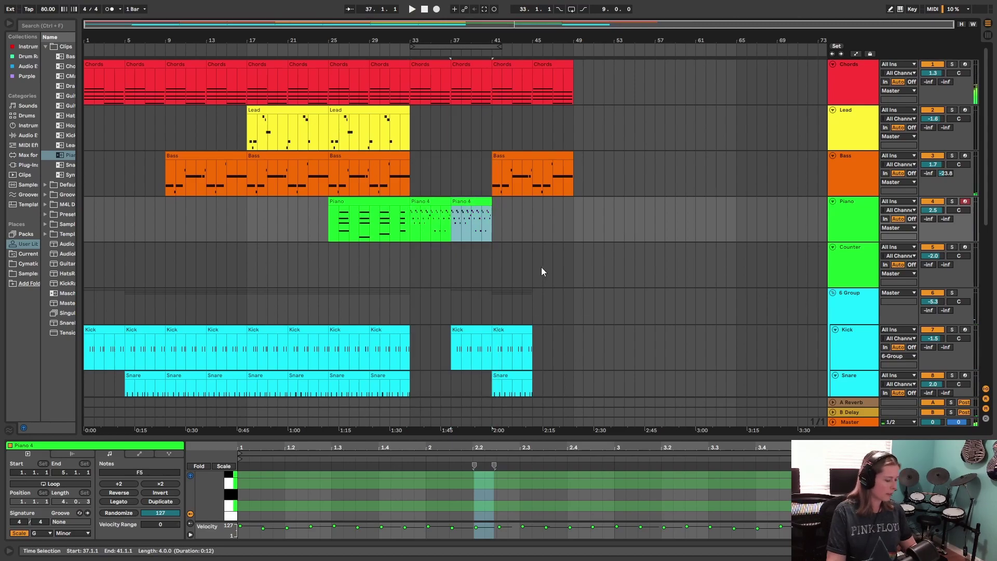
key(ctrl+d)
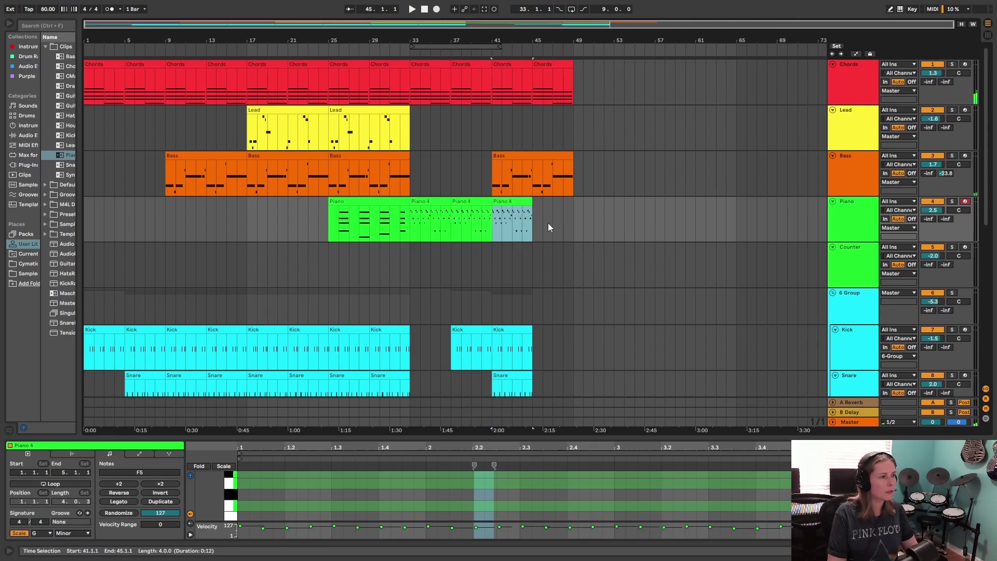
key(ctrl+d)
key(Left)
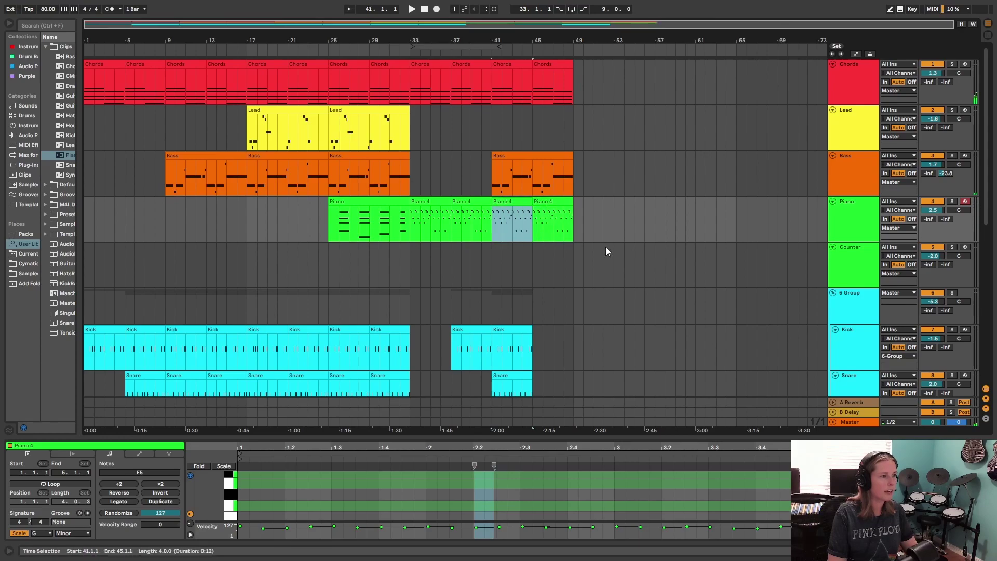
Check the Counter track's Kontakt piano instrument and record a counter part on that track from bar 41 to bar 49.
click(855, 260)
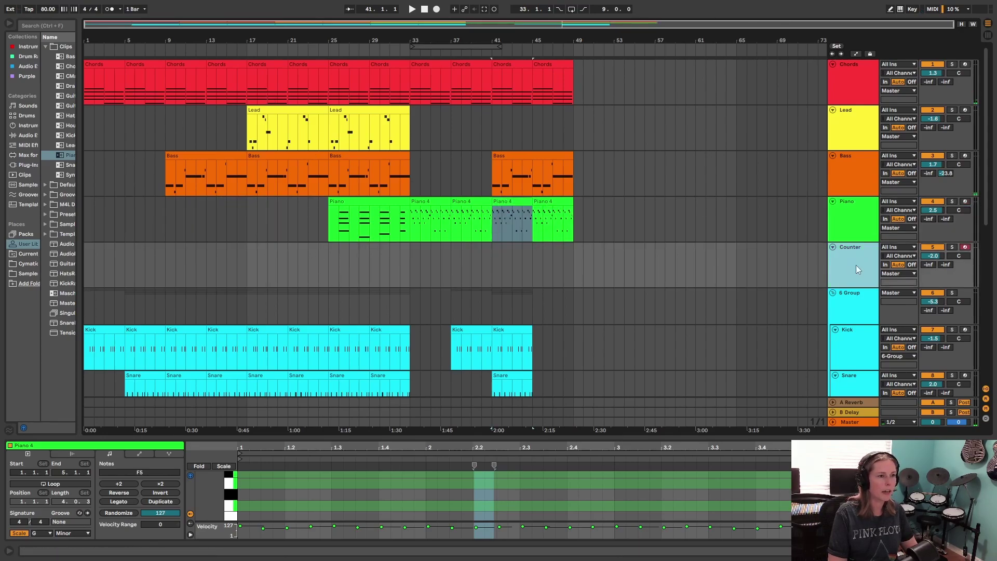
click(859, 219)
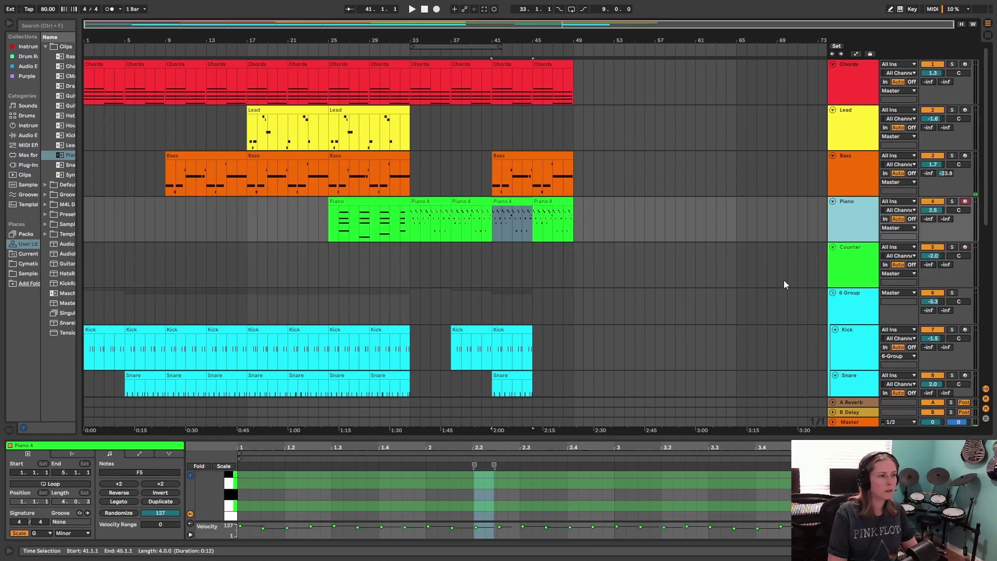
click(841, 274)
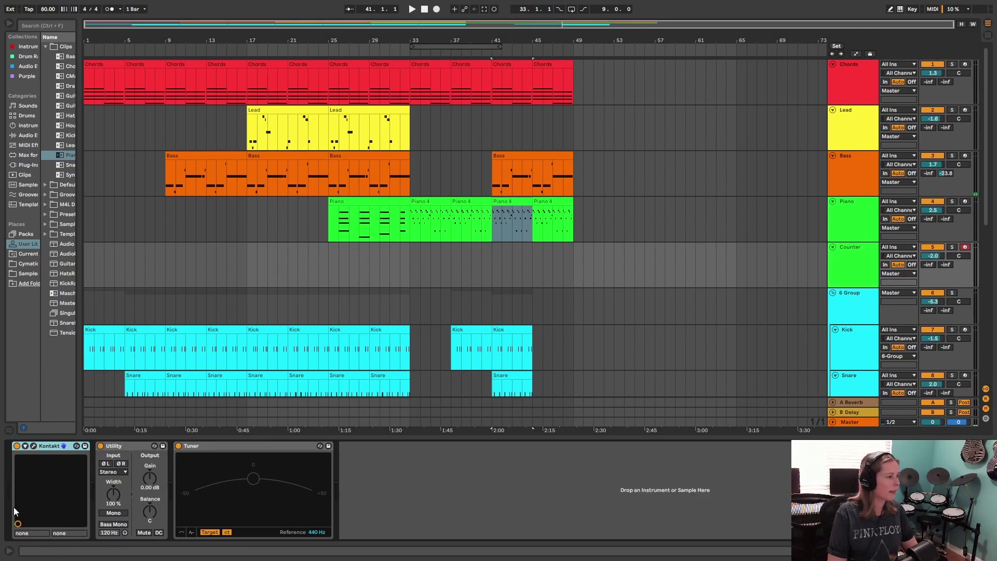
click(33, 446)
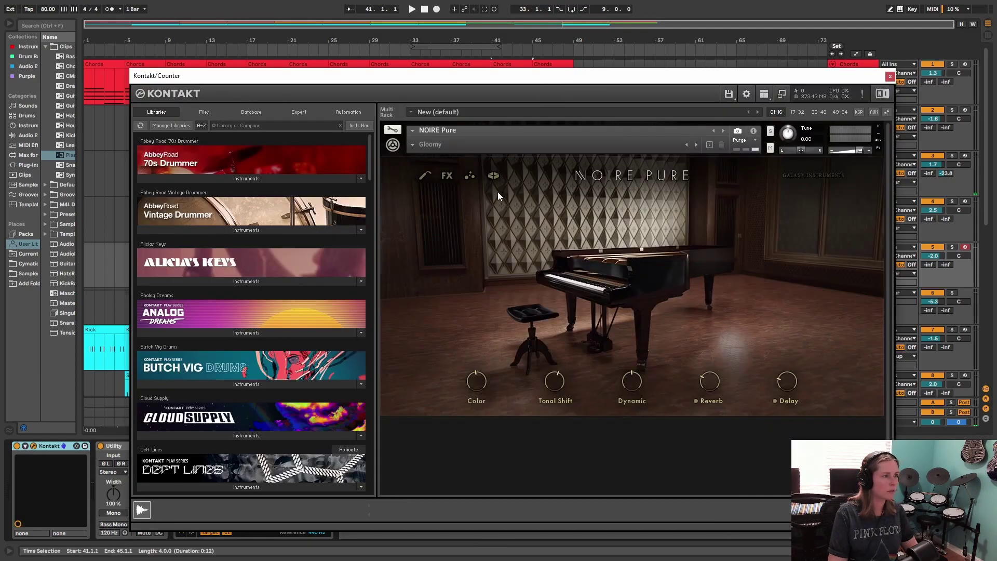
click(890, 76)
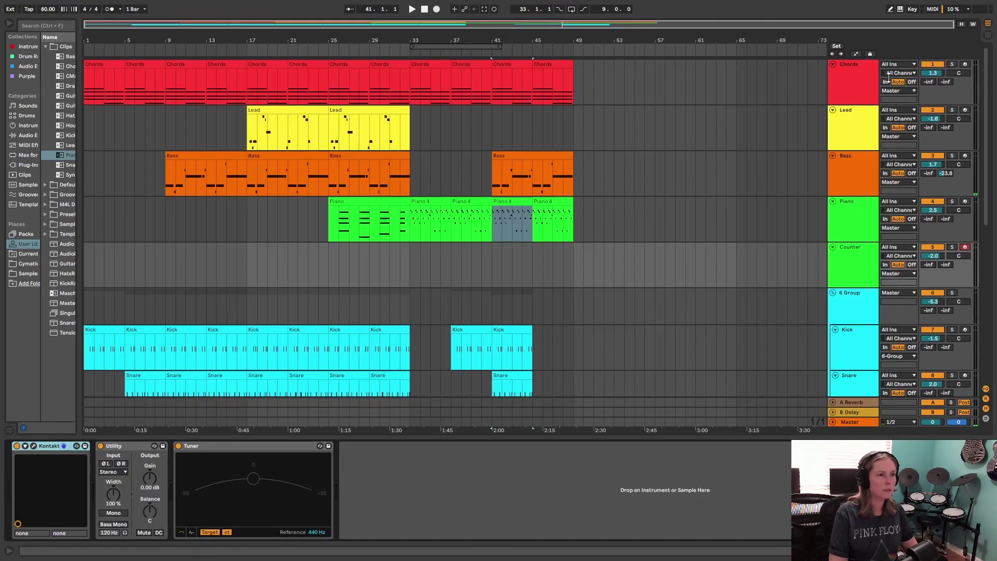
click(496, 259)
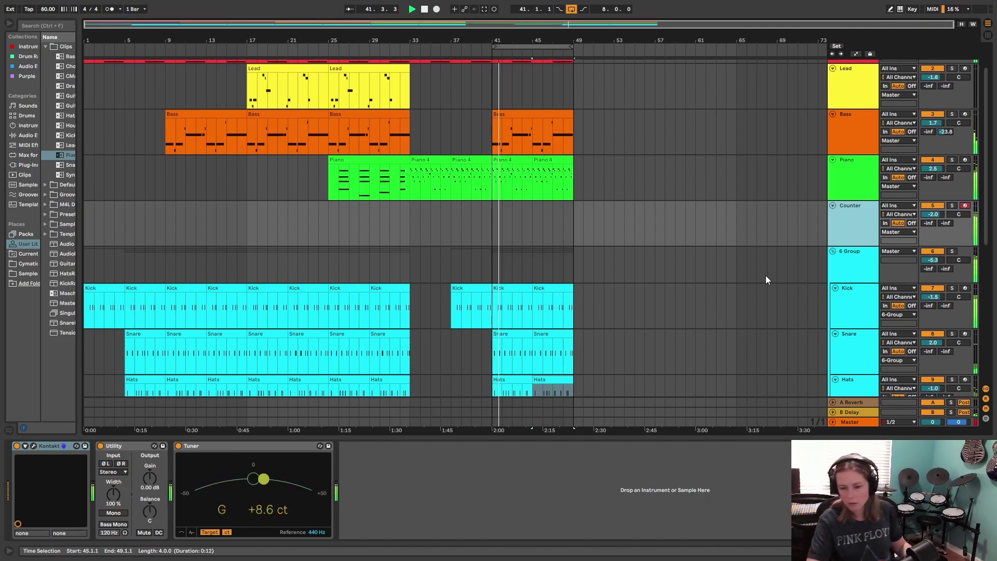
click(436, 8)
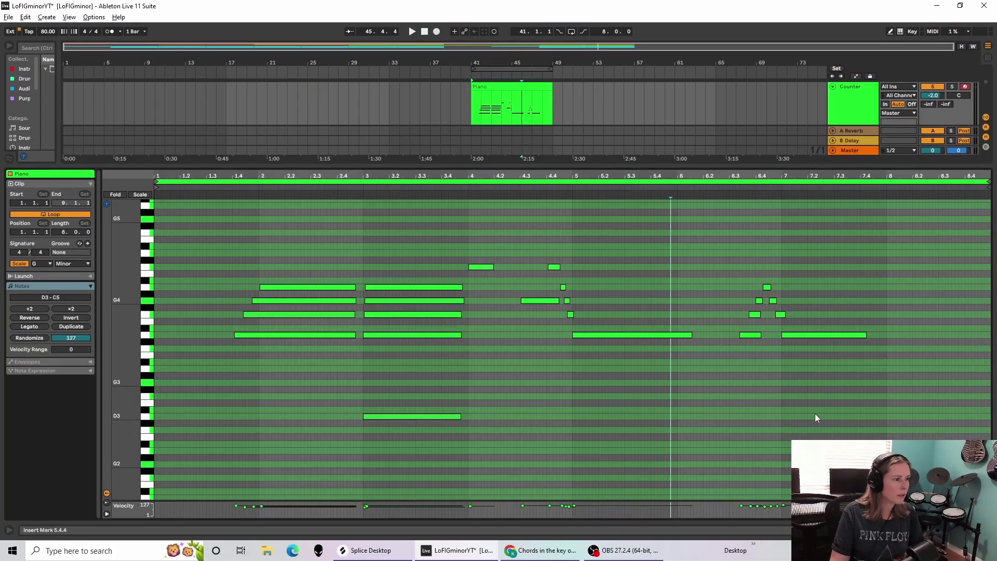
Play the recorded Counter clip from bar 41 with the other tracks, and collapse the note editor to show the full arrangement.
click(608, 416)
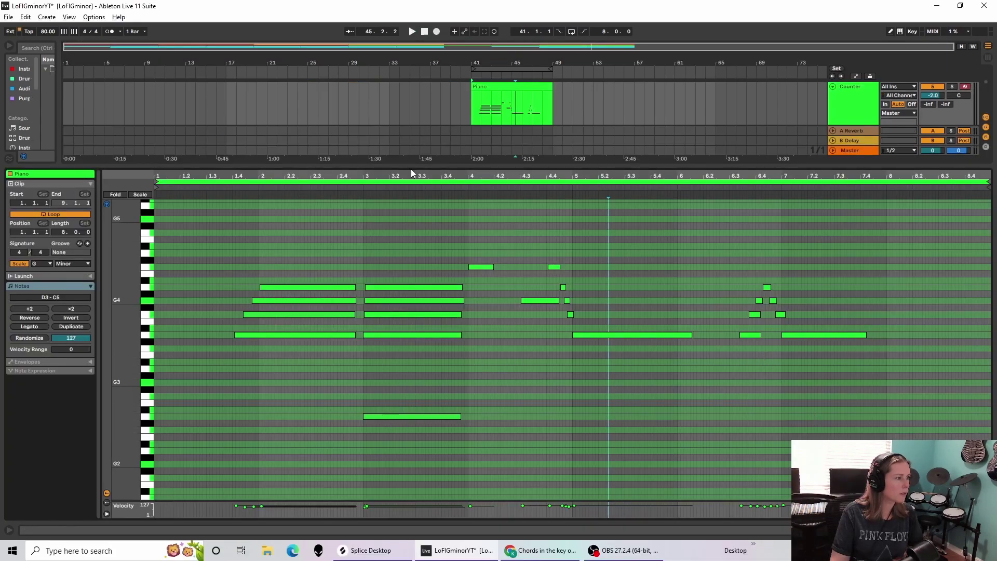
click(490, 86)
click(412, 32)
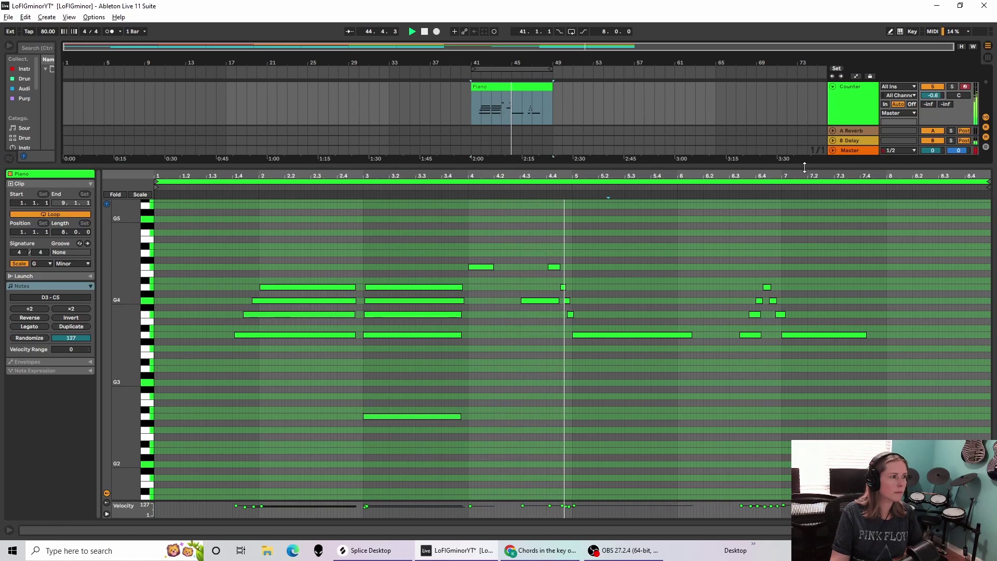
drag(805, 167, 762, 401)
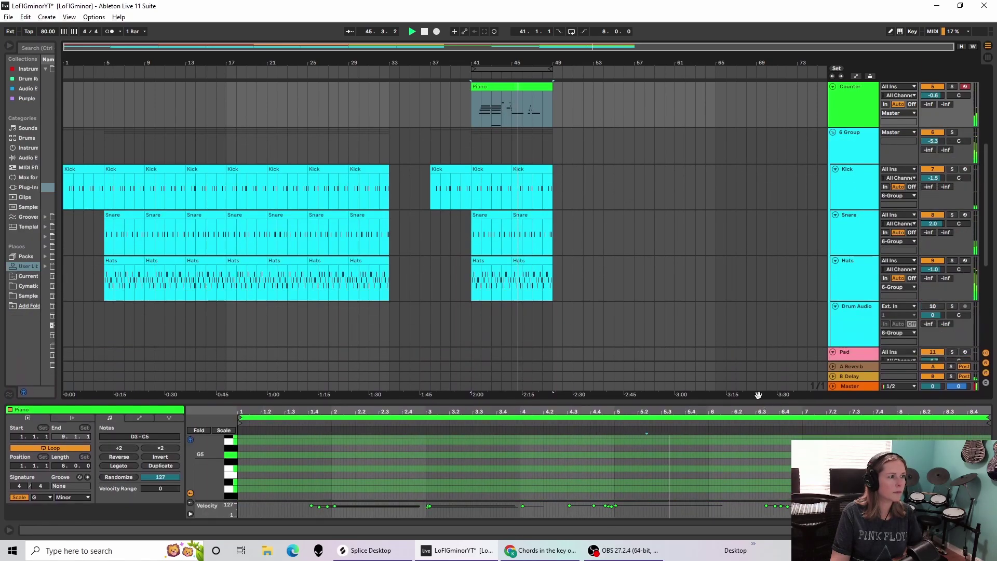
scroll(621, 248, up, 5)
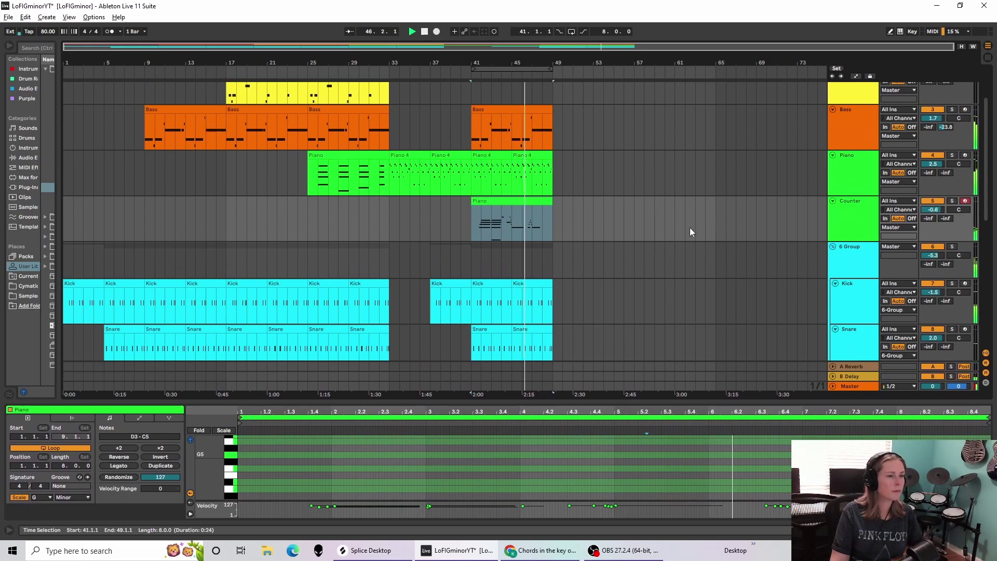
scroll(691, 232, down, 1)
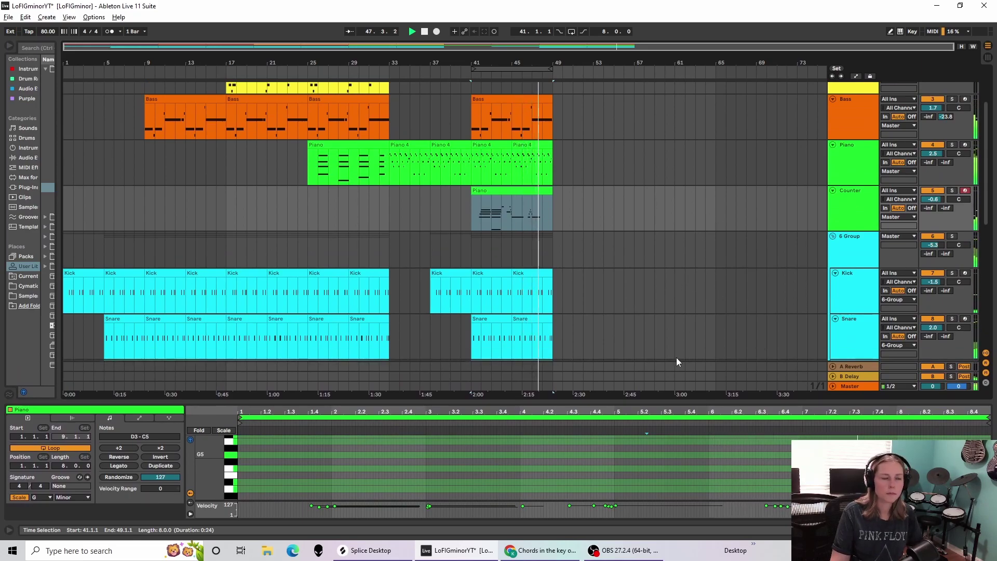
drag(684, 400, 695, 477)
scroll(656, 354, up, 3)
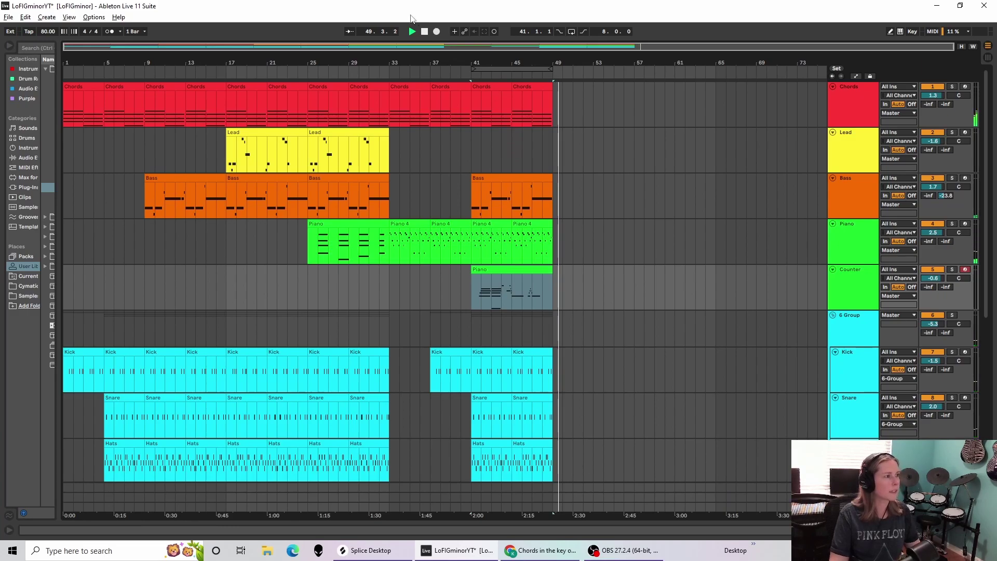
Duplicate the last Chords clip four times so the chords extend to bar 65.
click(372, 142)
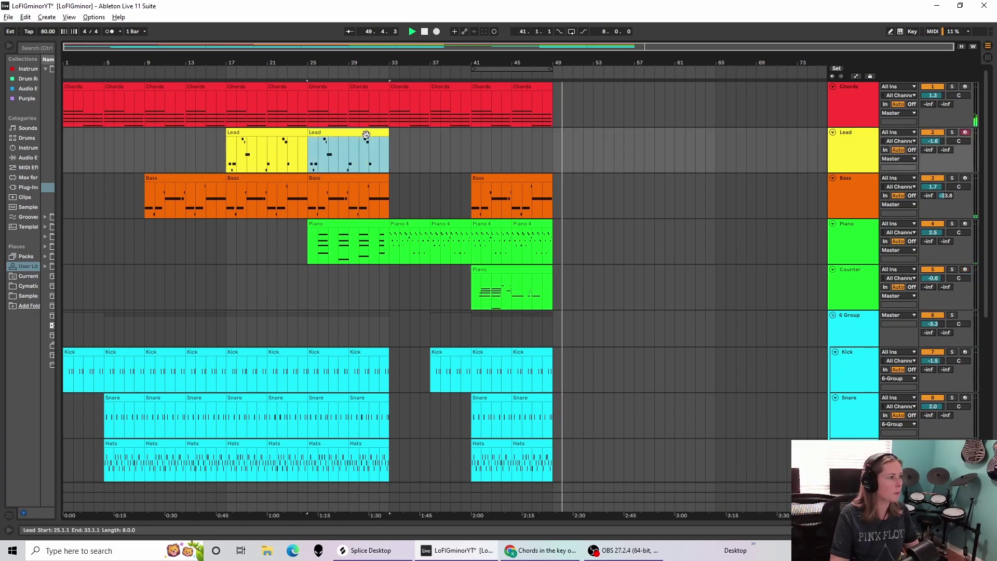
click(534, 90)
key(ctrl+d)
key(ctrl+d)
key(ctrl+d)
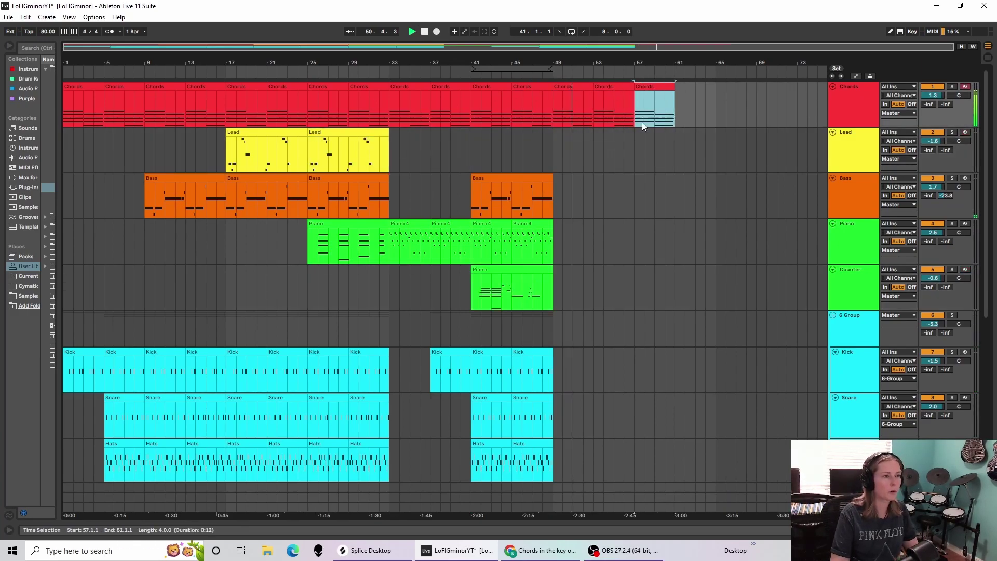
key(ctrl+d)
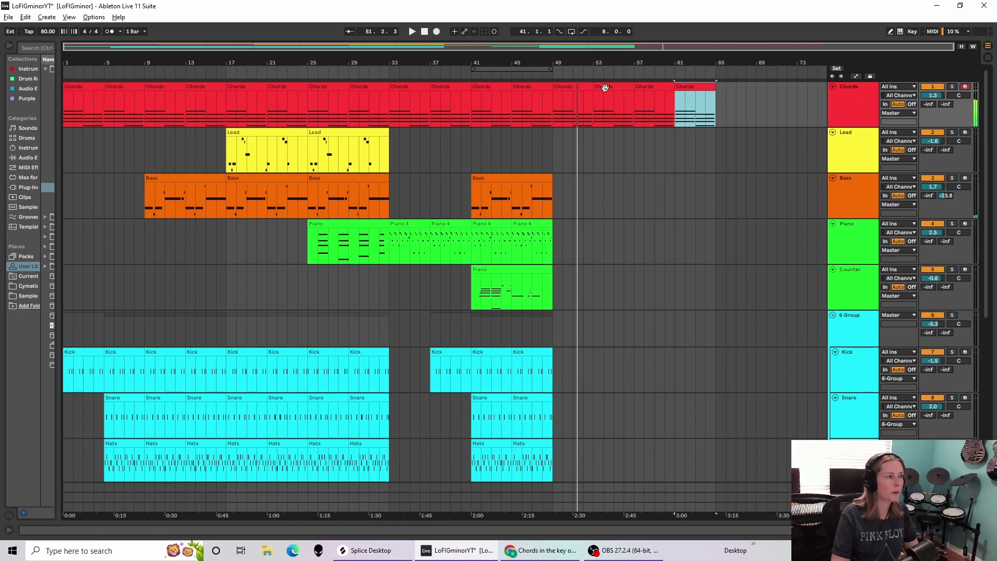
Duplicate the bar 41 Bass clip twice so the bass extends to bar 65, and copy the bar 25 Lead clip to bar 49.
click(527, 197)
key(space)
key(ctrl+d)
key(ctrl+d)
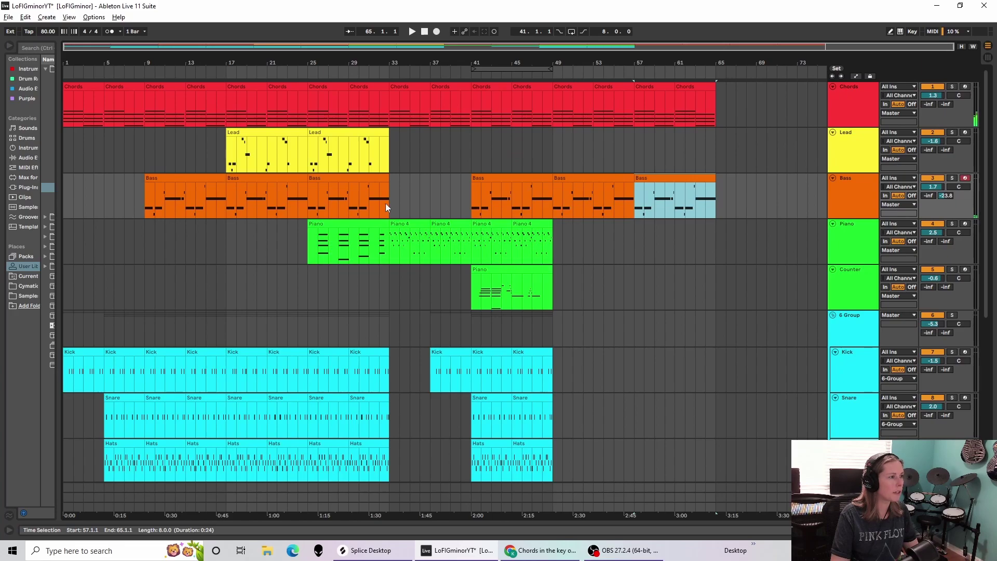
click(365, 134)
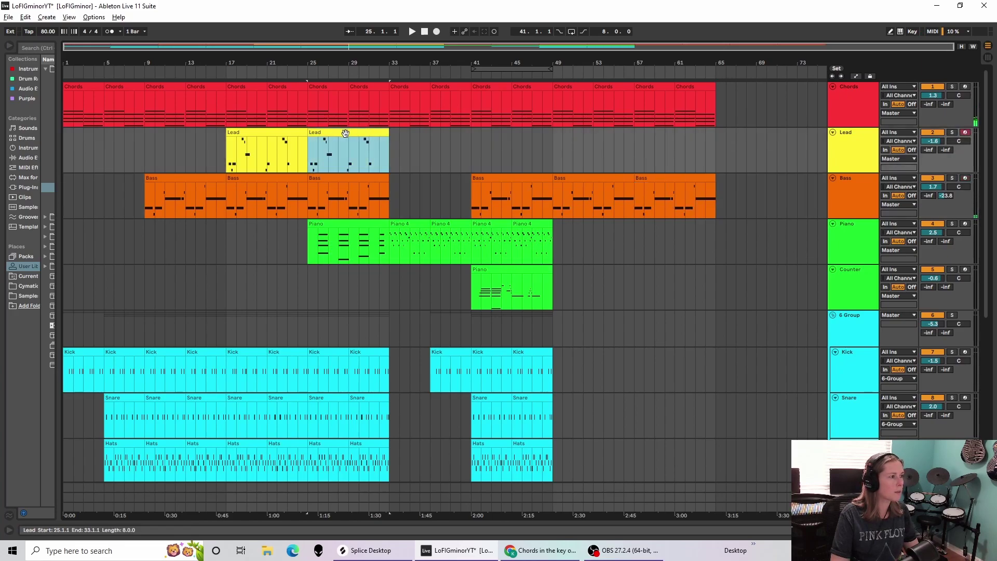
drag(337, 134, 584, 141)
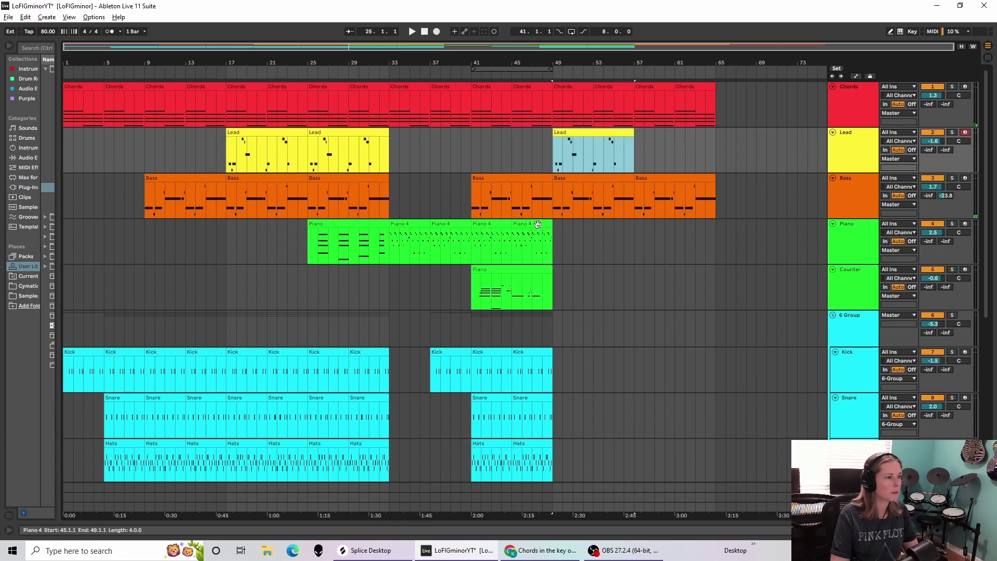
Duplicate the last Kick clip four times so the kick extends to bar 65.
scroll(571, 312, down, 1)
click(537, 333)
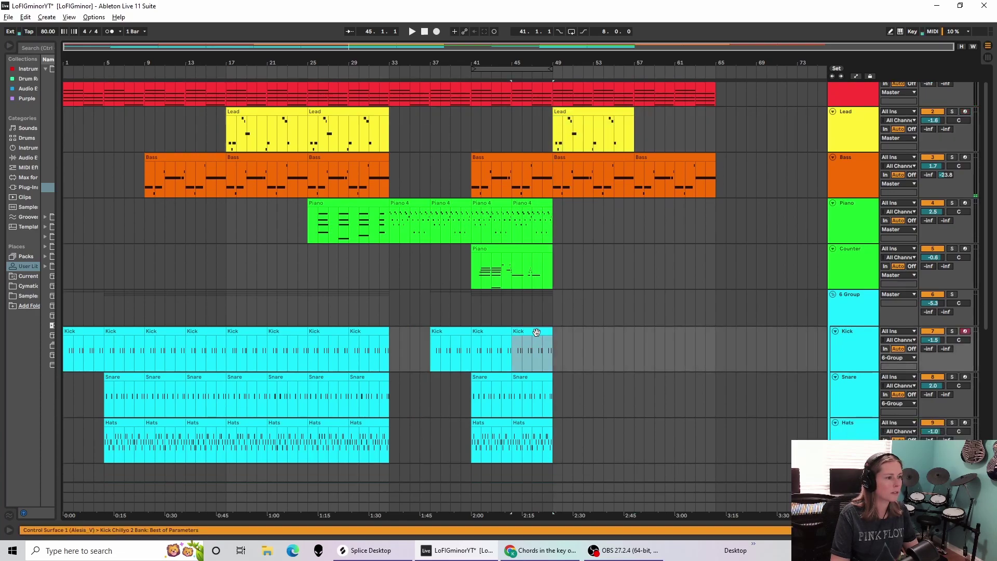
key(ctrl+d)
key(ctrl+d)
key(ctrl+d)
key(ctrl+d)
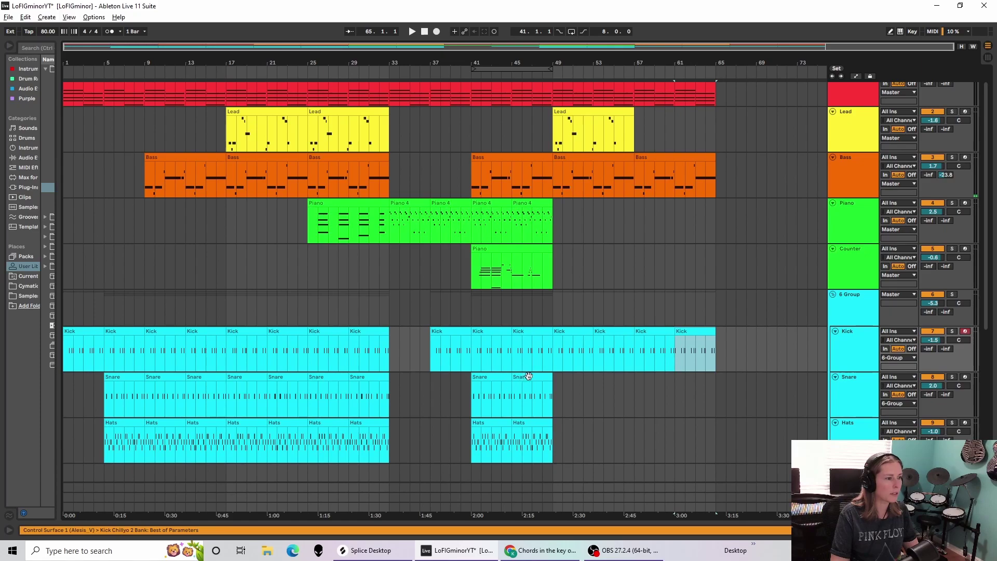
Duplicate the last Snare clip four times so the snare extends to bar 65.
click(529, 375)
key(ctrl+d)
key(ctrl+d)
key(ctrl+d)
key(ctrl+d)
Duplicate the last Hats clip four times so the hats extend to bar 65.
click(540, 422)
key(ctrl+d)
key(ctrl+d)
key(ctrl+d)
key(ctrl+d)
scroll(634, 396, up, 1)
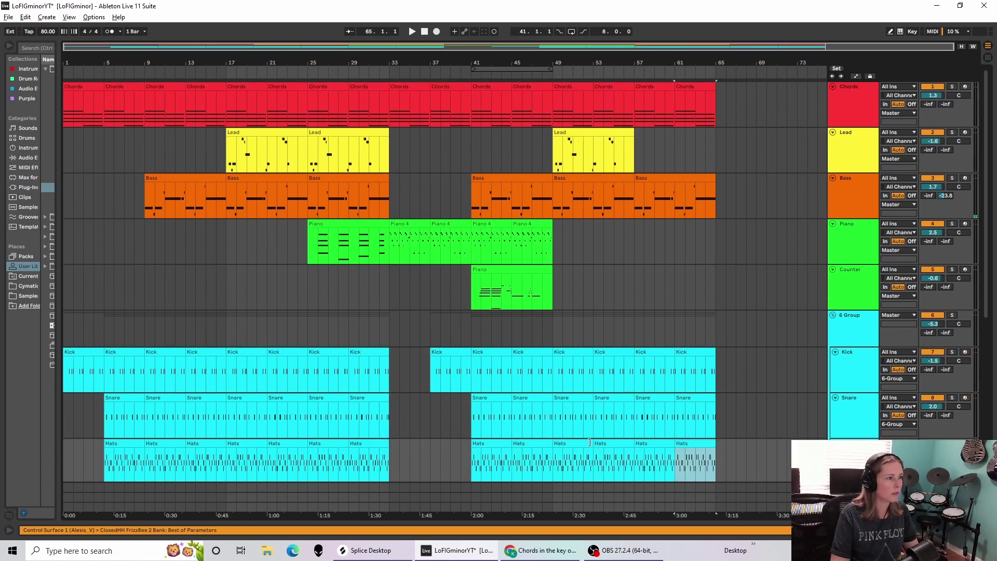
Copy the bar 25 Piano clip to bars 49 and 57, and the bar 49 Lead clip to bar 57.
click(349, 226)
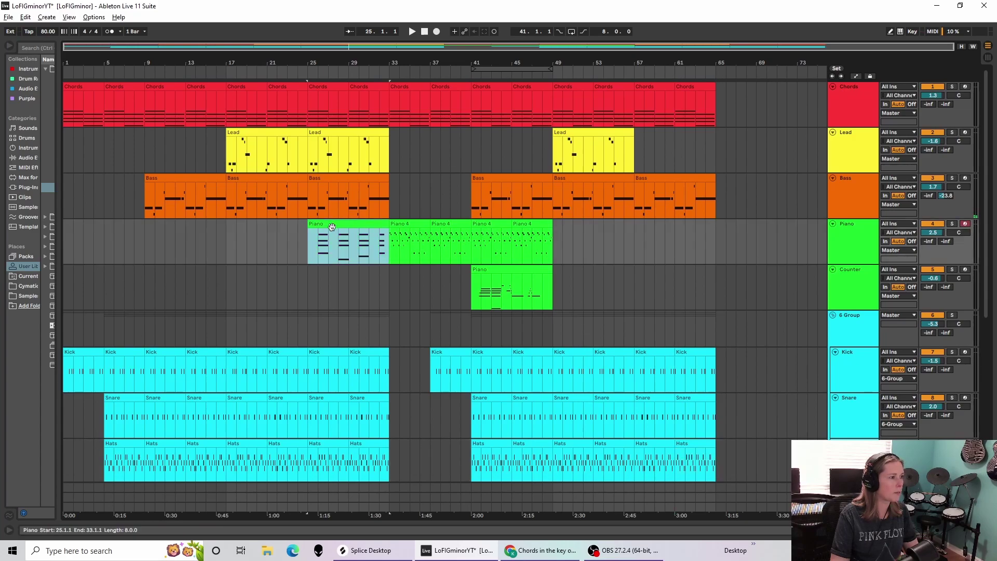
ctrl+drag(332, 227, 581, 235)
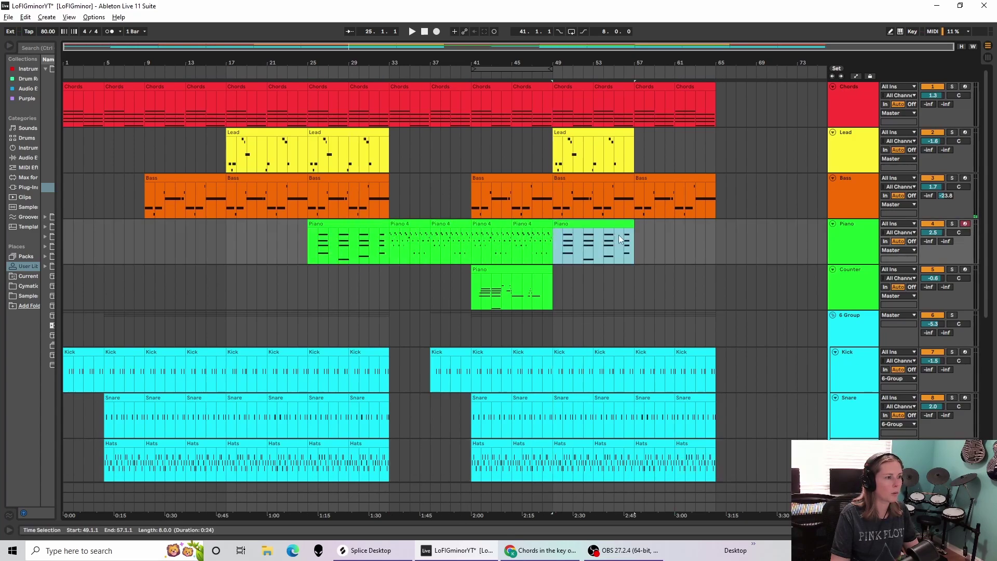
ctrl+drag(598, 137, 679, 136)
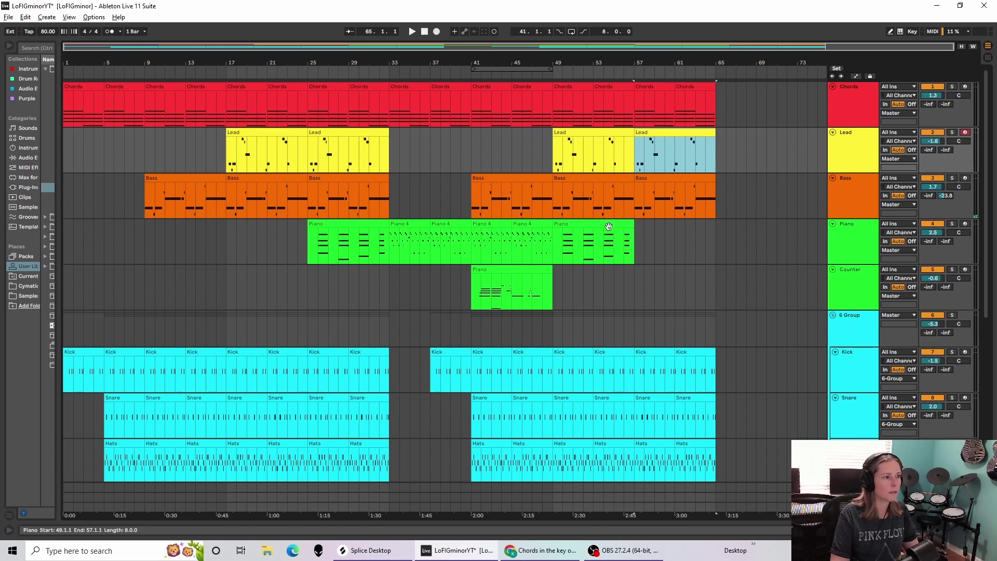
click(588, 224)
ctrl+drag(588, 227, 668, 229)
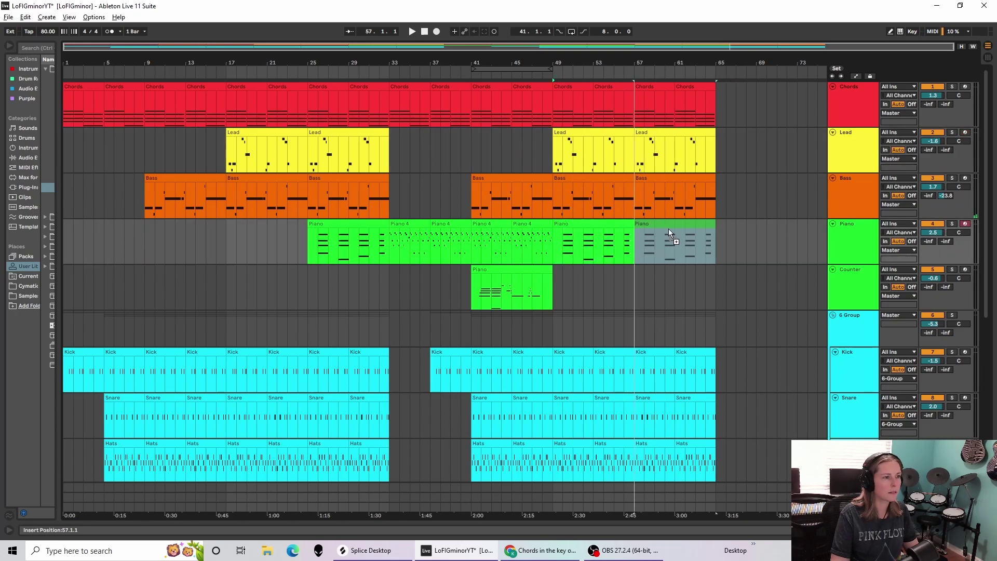
Play the arrangement through the new section after bar 49 to review how the layered parts sound together.
key(space)
click(512, 197)
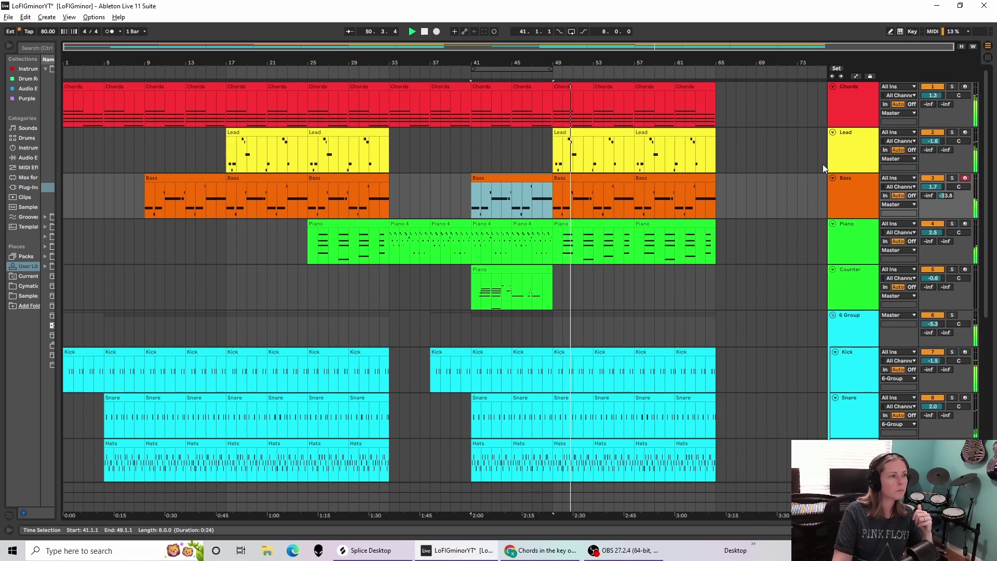
scroll(741, 212, down, 1)
scroll(742, 212, up, 1)
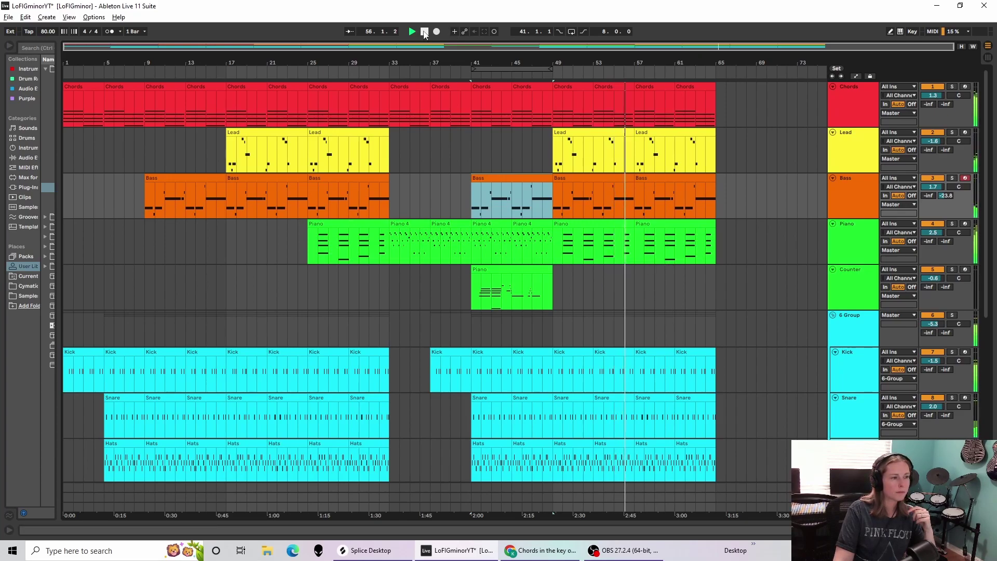
scroll(733, 284, down, 1)
scroll(733, 281, up, 1)
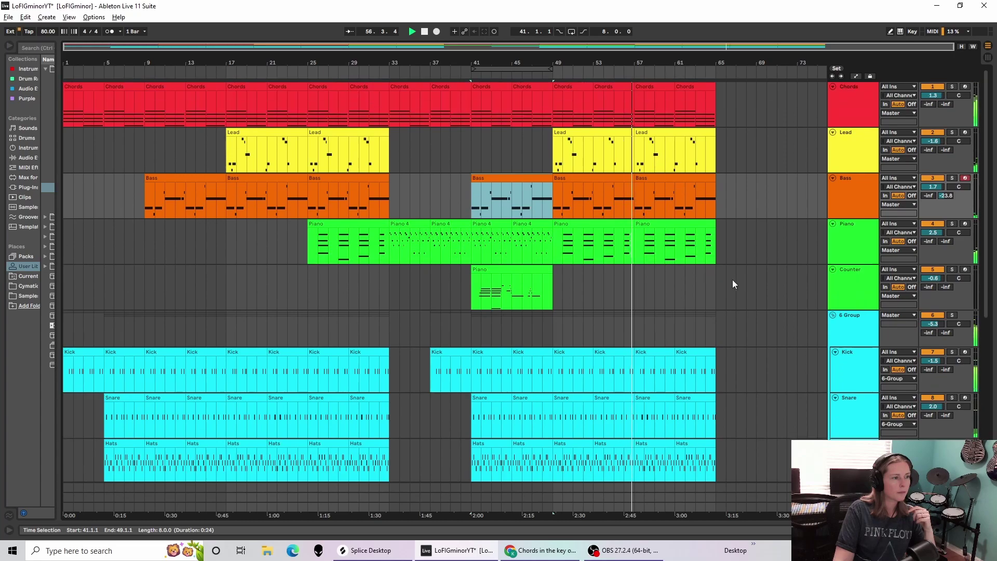